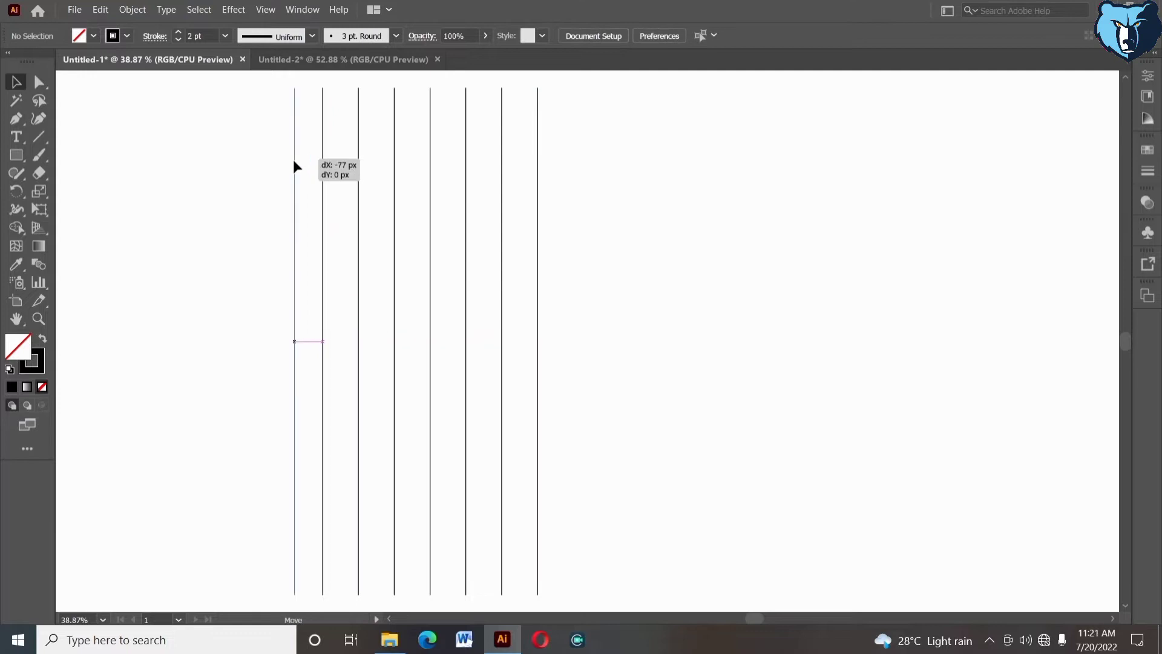
Group the two middle vertical lines and center the extra leftmost line horizontally between them
drag(387, 103, 454, 168)
right_click(454, 167)
click(484, 260)
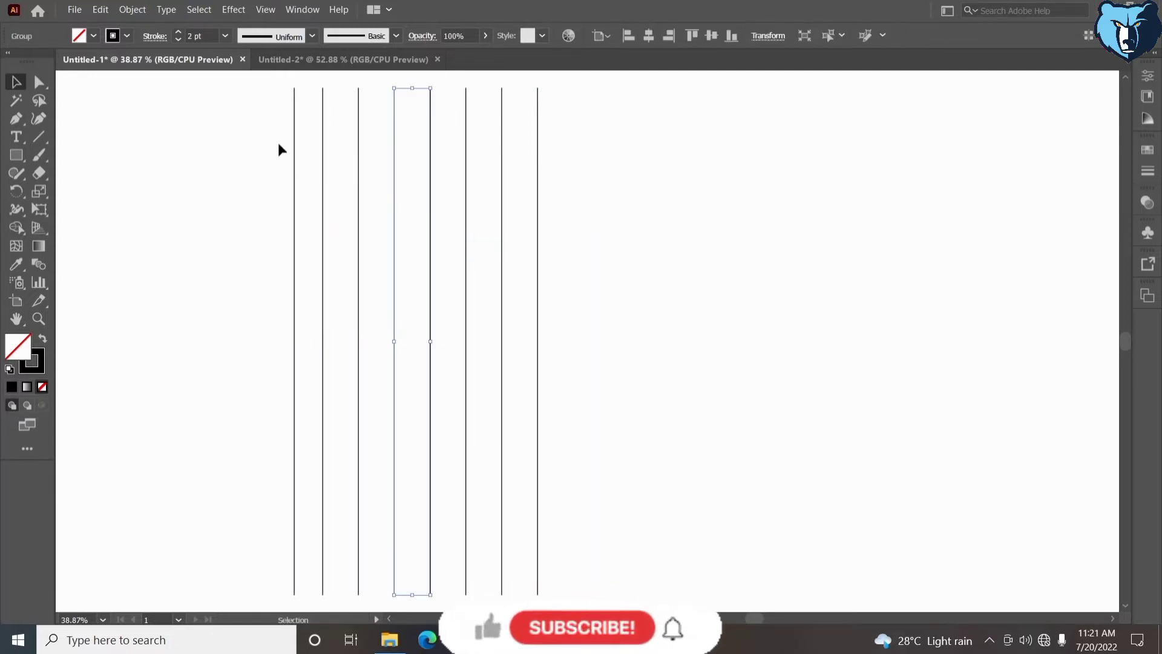
shift+click(294, 139)
click(428, 133)
click(643, 40)
click(604, 134)
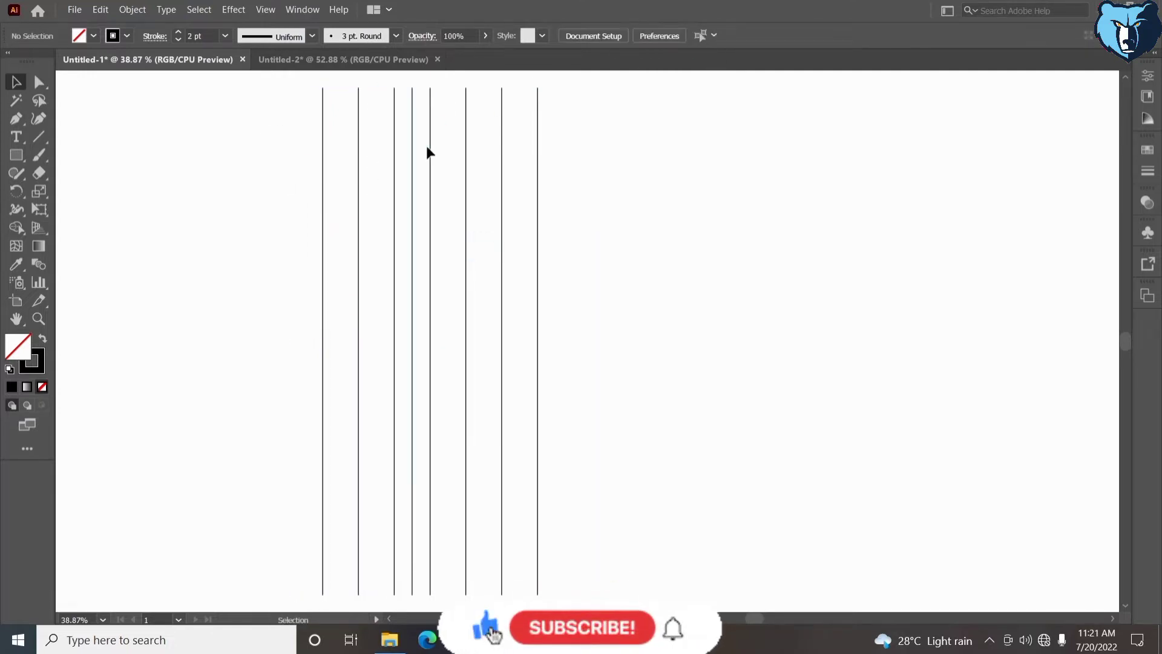
Ungroup the pair of vertical lines on either side of the newly centered line
click(431, 148)
right_click(431, 147)
click(469, 257)
click(593, 294)
drag(246, 161, 642, 290)
click(630, 254)
Copy the third and fourth vertical lines in place and rotate the copies 90° to make two horizontal lines
drag(385, 141, 417, 178)
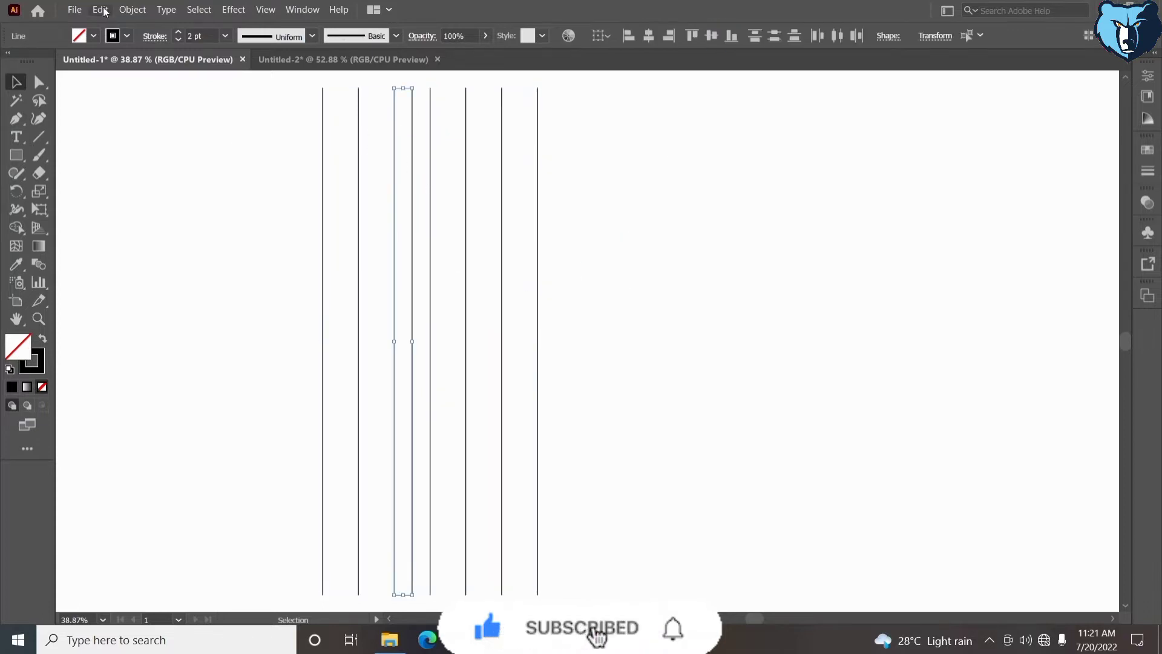
click(101, 10)
click(110, 73)
click(101, 10)
click(135, 132)
drag(380, 92, 285, 402)
click(73, 333)
Draw a small circle fitting the square cell where the two horizontal lines cross the third and fourth vertical lines
click(38, 319)
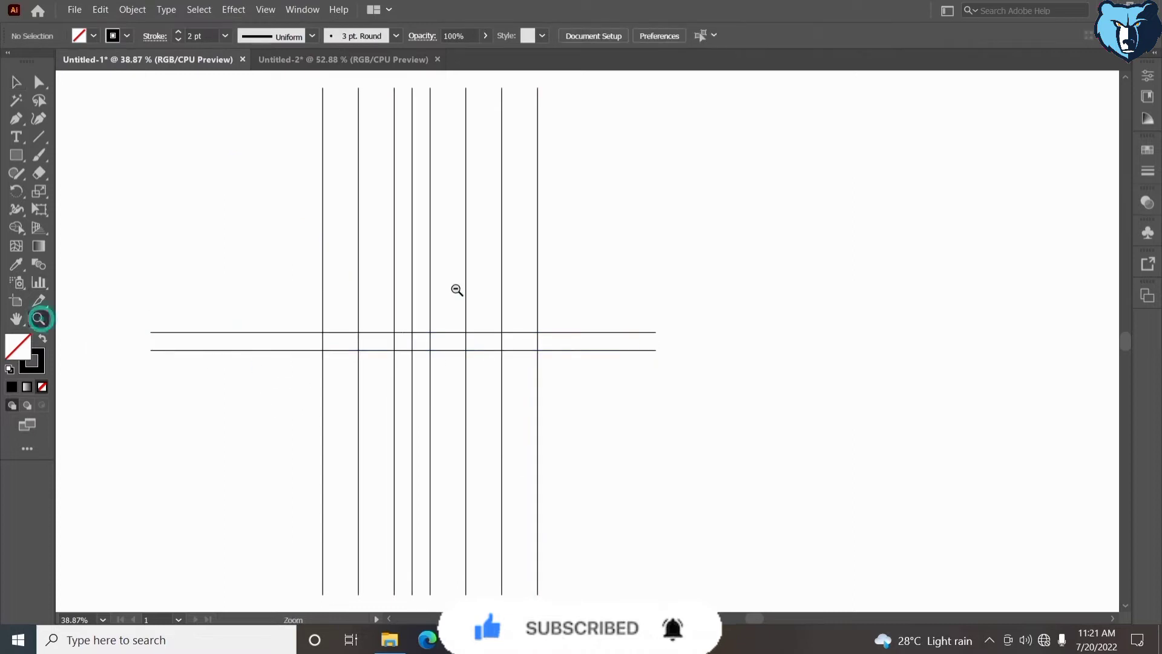
click(561, 370)
click(579, 385)
drag(581, 386, 513, 365)
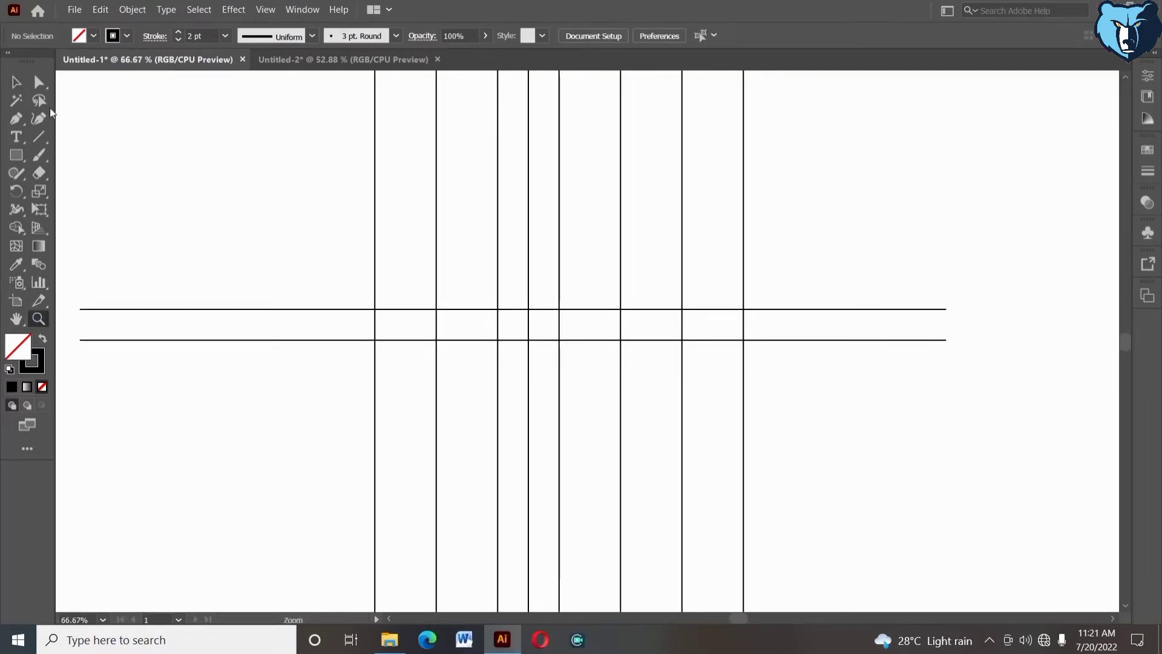
drag(498, 310, 599, 384)
key(v)
Delete the two horizontal lines and move the small circle out beside the first vertical line
click(153, 191)
click(510, 338)
click(580, 340)
drag(582, 282, 601, 384)
key(Delete)
drag(524, 338, 248, 230)
click(277, 298)
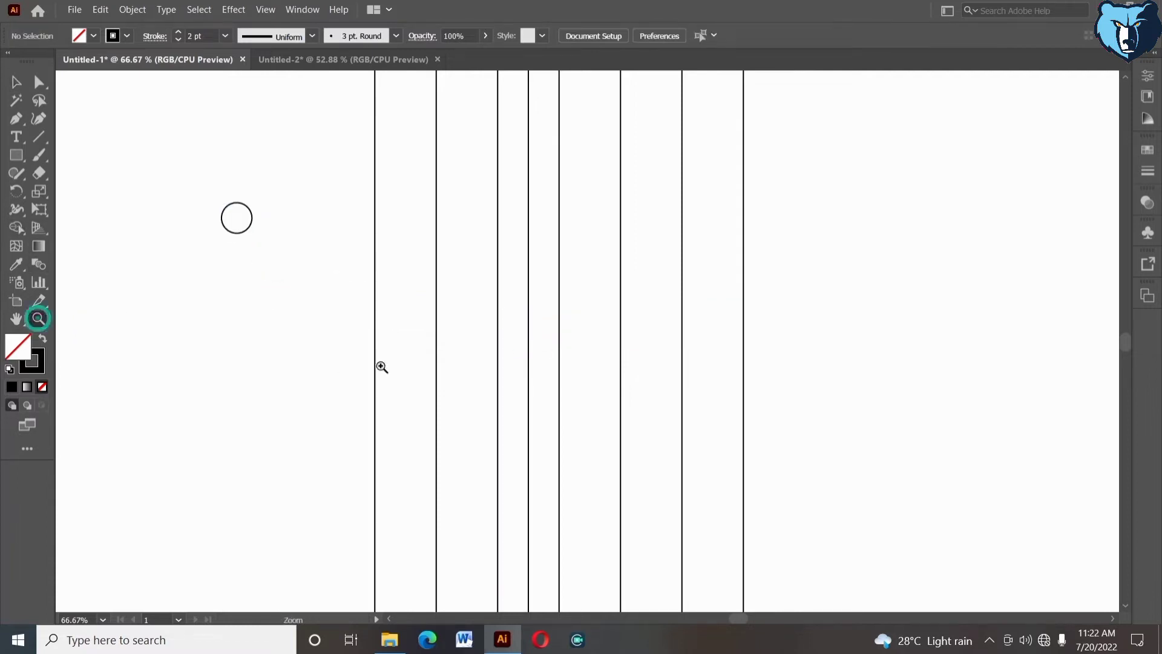
Copy the fourth through seventh vertical lines in place and rotate the copies 90° to make four horizontal lines
alt+click(520, 392)
alt+click(535, 385)
drag(669, 374, 464, 418)
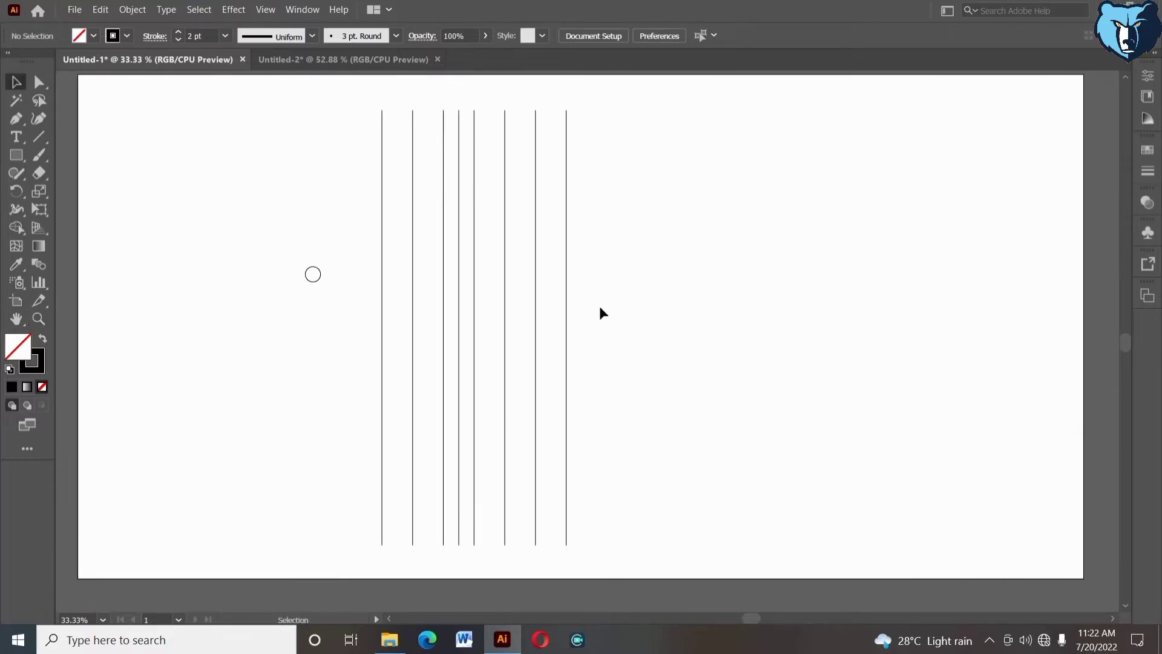
drag(470, 97, 516, 152)
click(459, 172)
drag(521, 106, 542, 144)
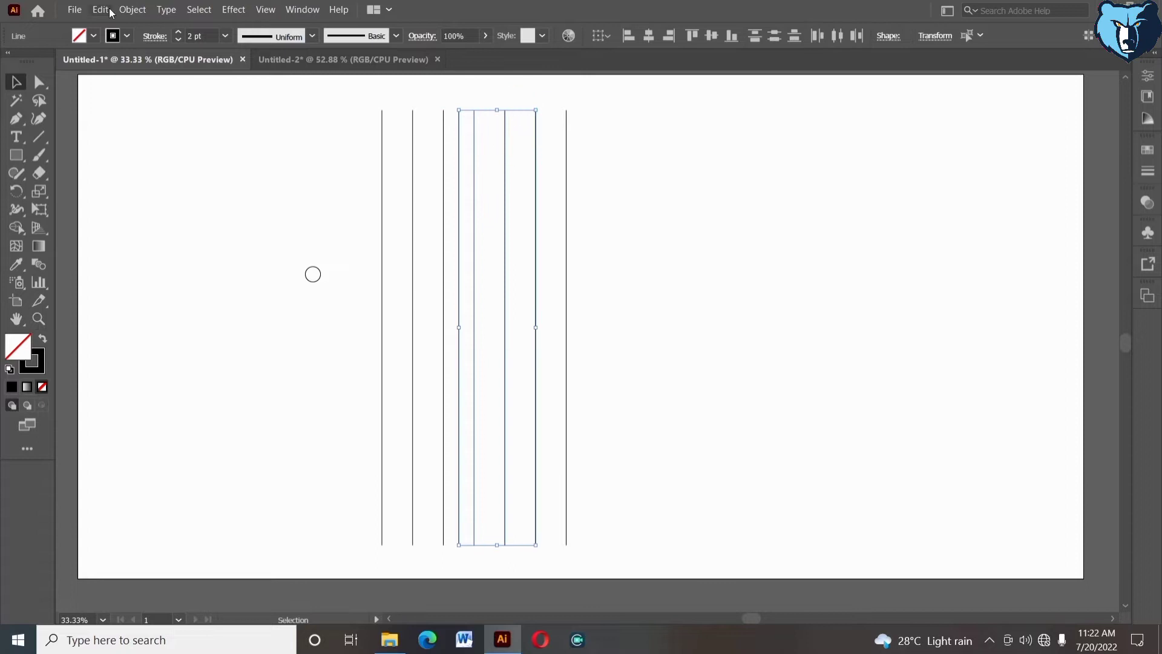
click(100, 10)
click(151, 122)
drag(456, 104, 744, 362)
click(743, 361)
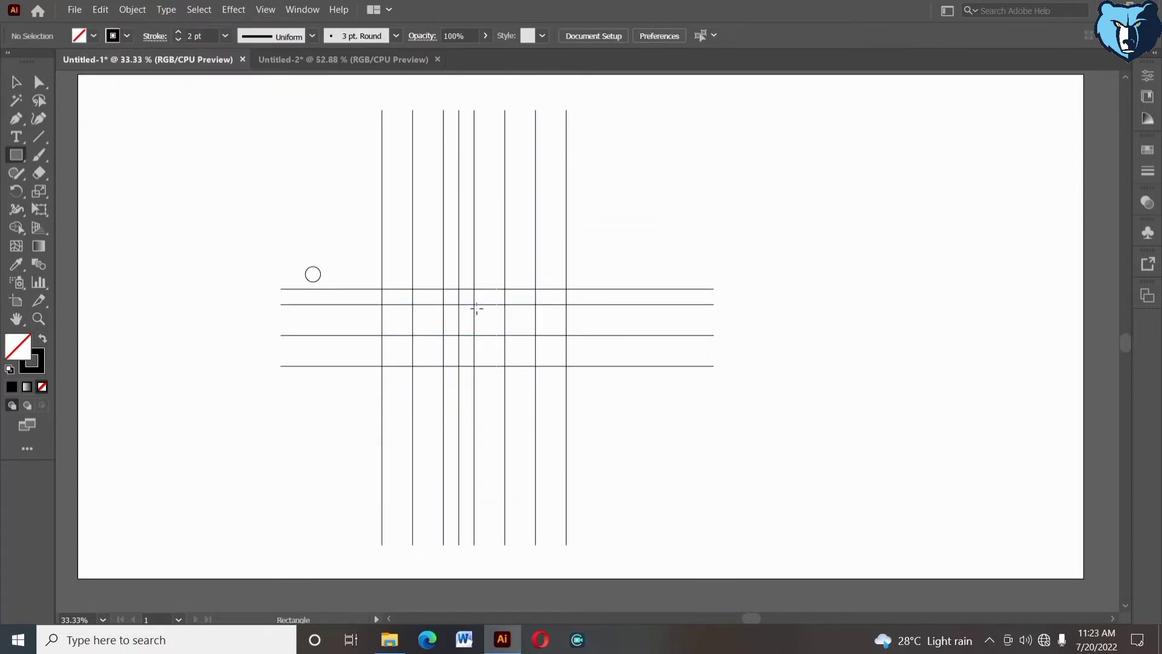
Draw a square bounded by the outer horizontal lines and the fourth and seventh vertical lines, and delete the four horizontal lines
drag(459, 289, 535, 364)
click(17, 83)
drag(228, 255, 306, 391)
key(Delete)
Round the square into a full circle and move it beside the lines with the small circle centered inside it
click(491, 290)
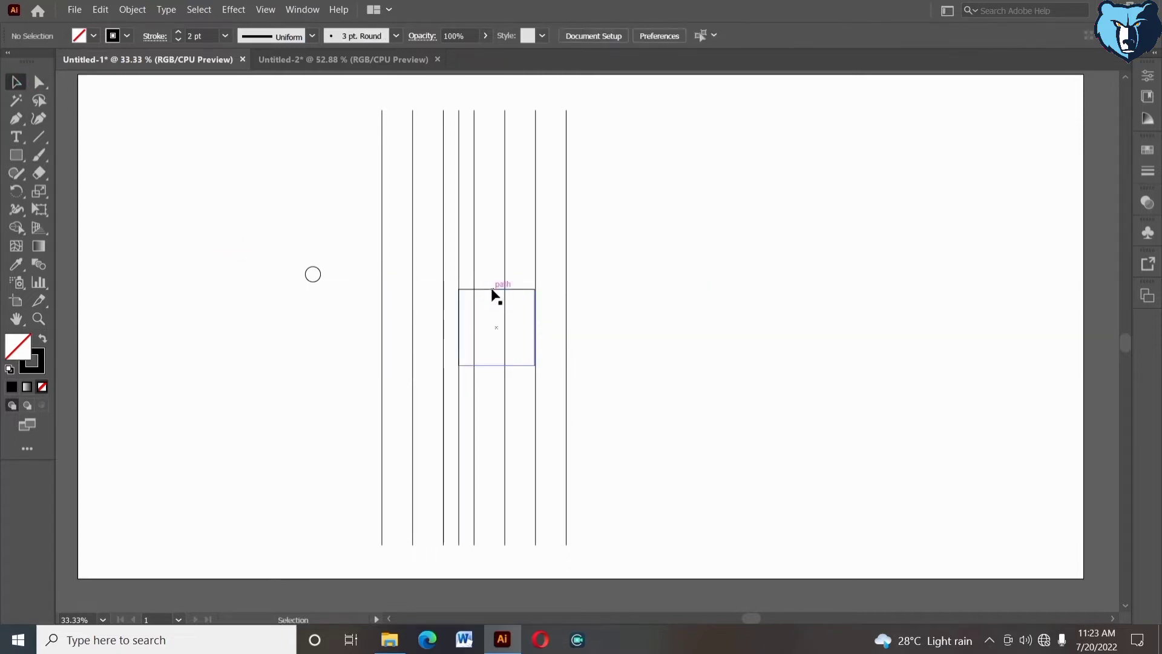
drag(468, 298, 496, 334)
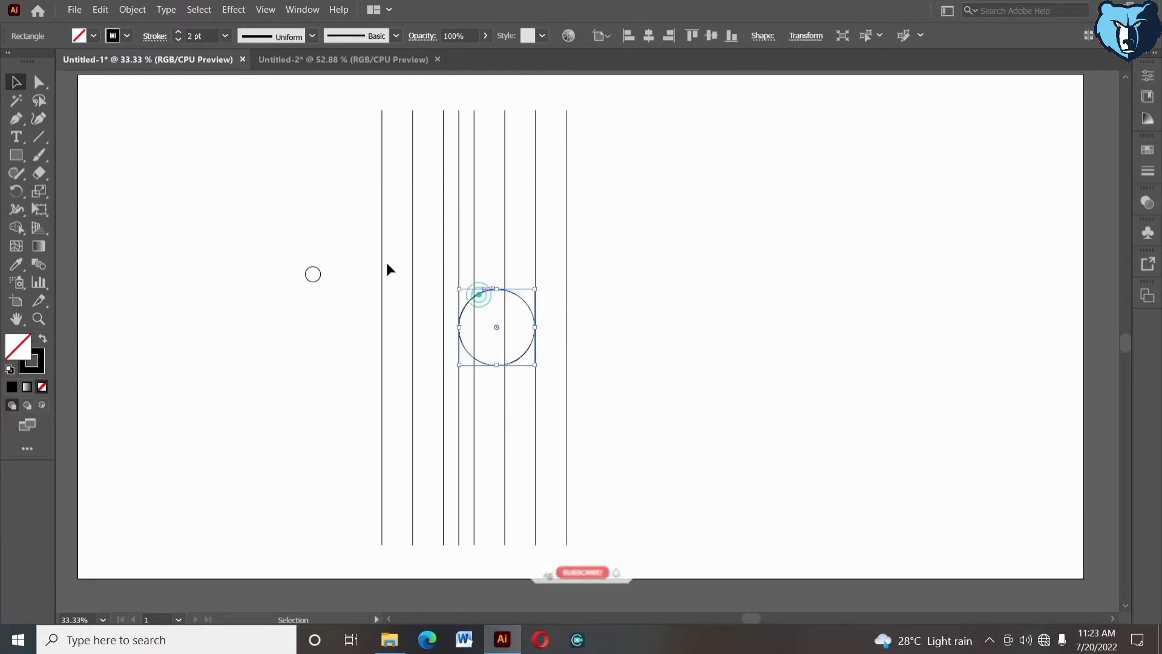
drag(480, 292, 281, 231)
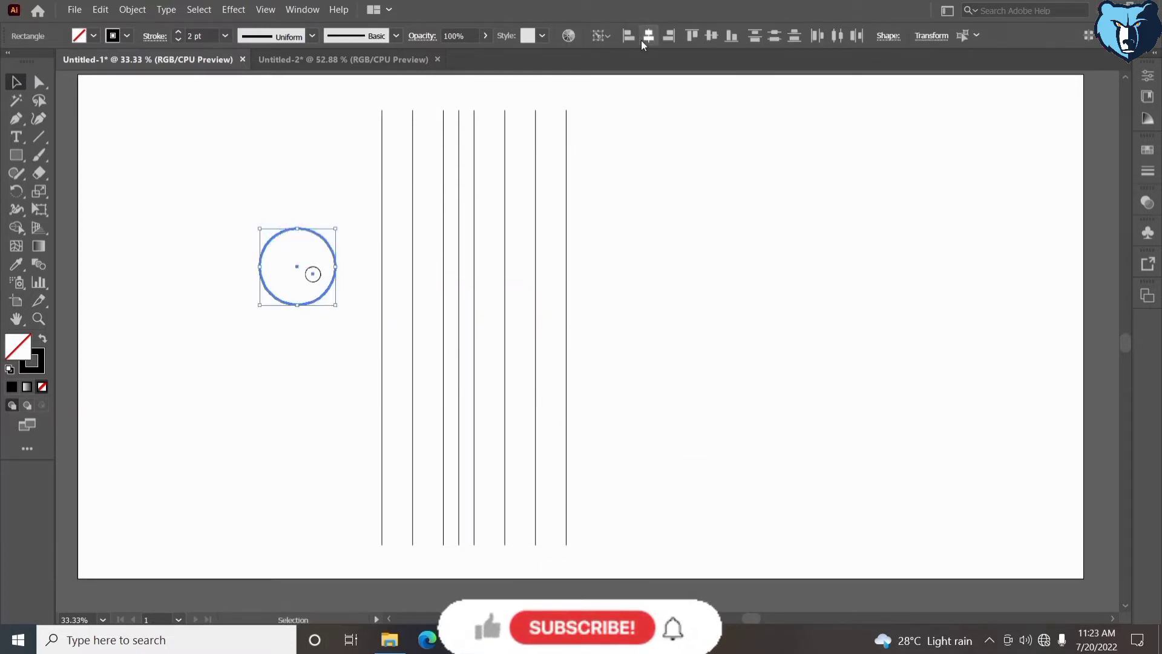
click(649, 35)
click(711, 35)
click(725, 157)
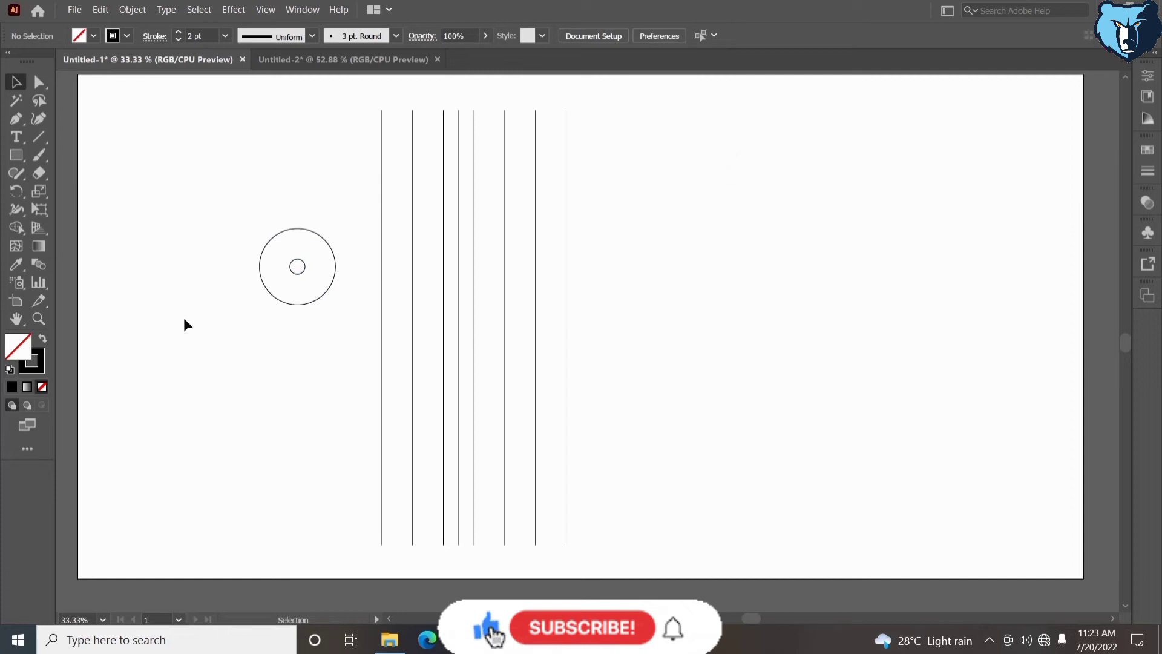
Create a rotated copy of the third and fifth through eighth vertical lines, slanting up to the right
click(39, 319)
alt+click(433, 313)
click(617, 334)
click(617, 334)
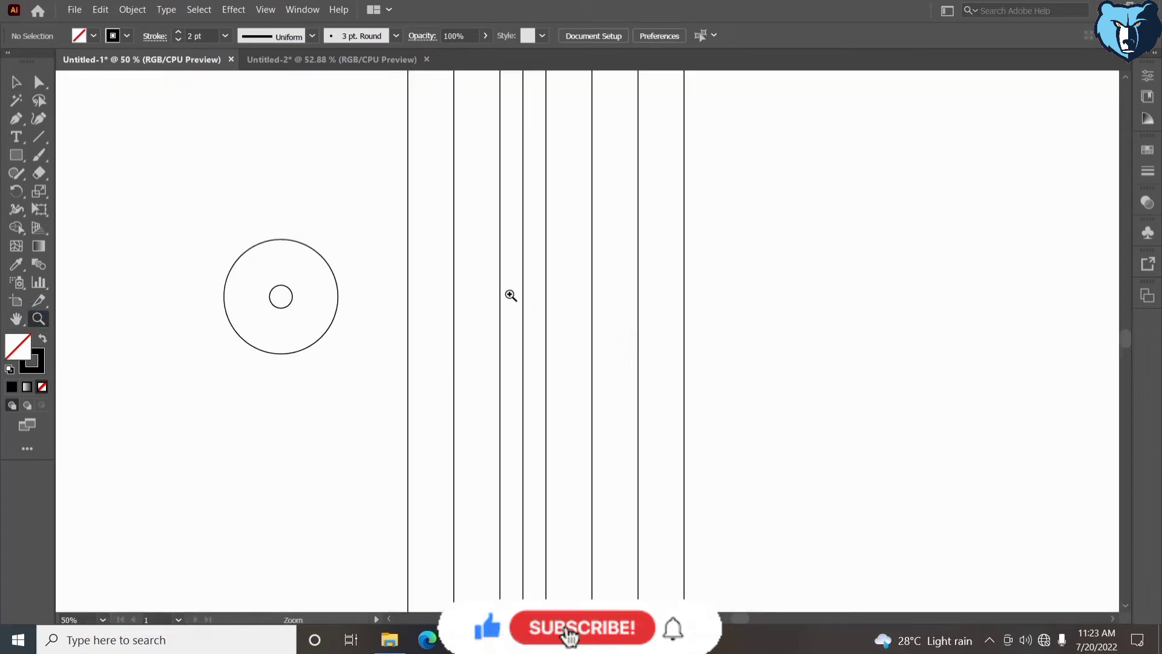
drag(342, 111, 915, 584)
alt+click(520, 333)
alt+click(518, 333)
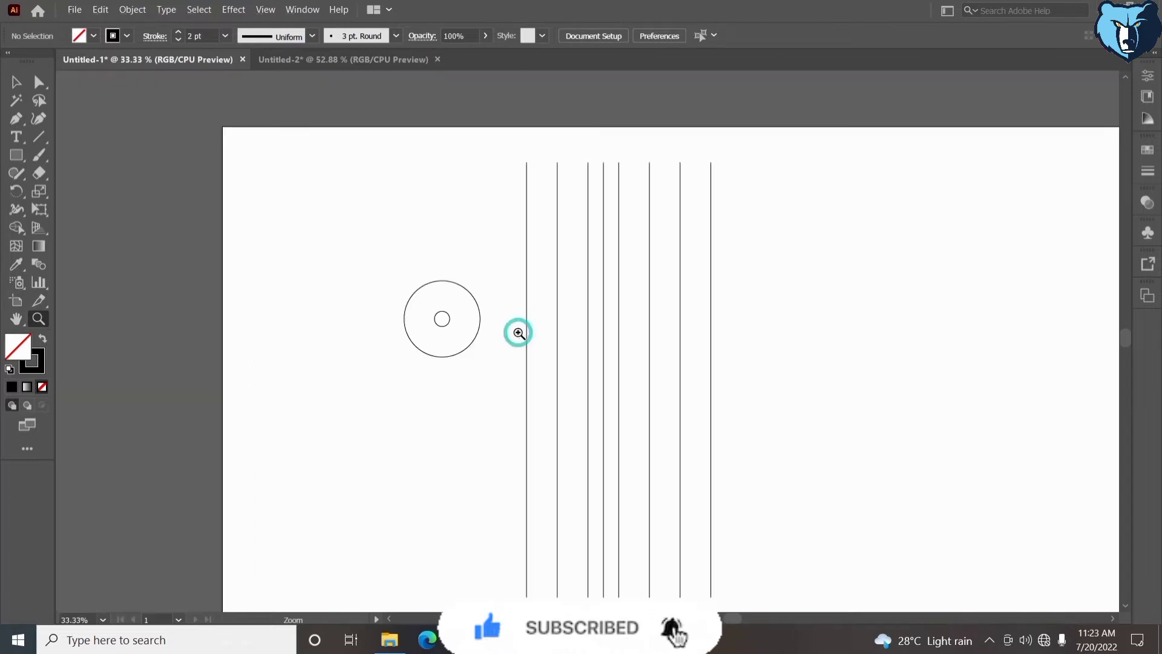
drag(343, 134, 669, 526)
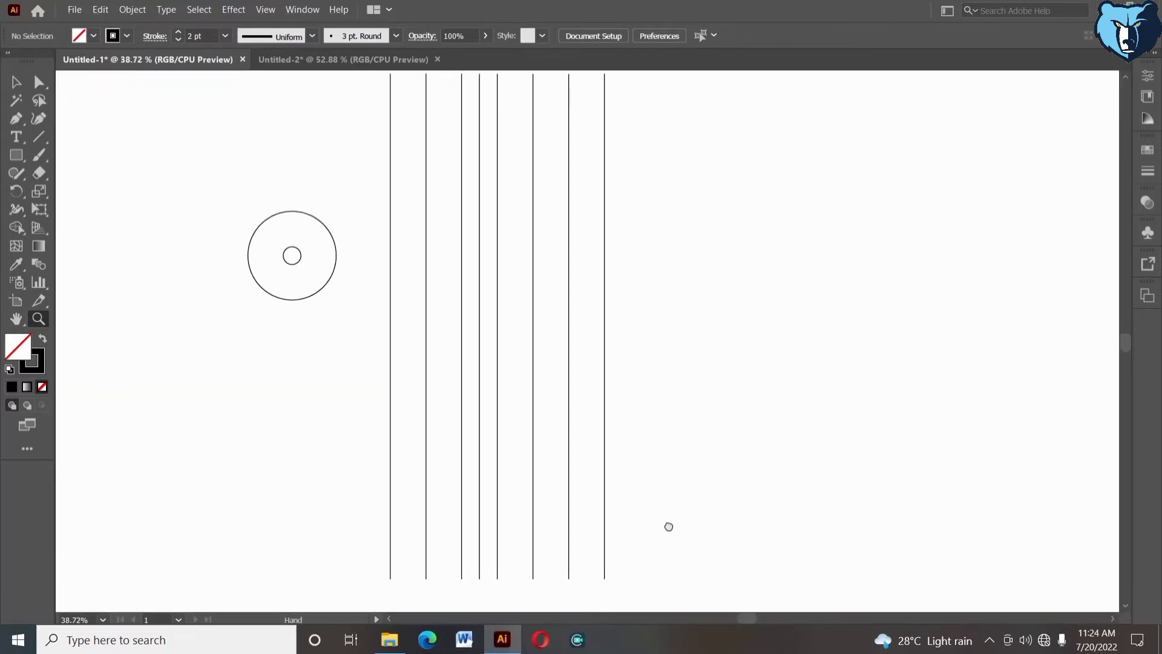
click(462, 108)
shift+click(497, 111)
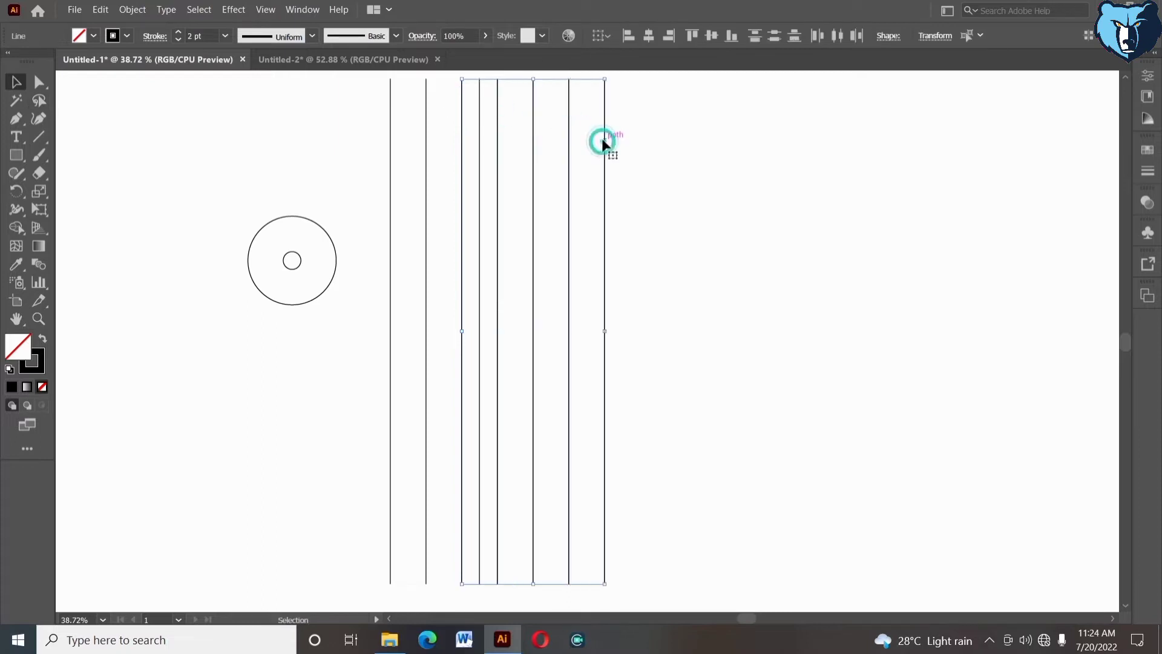
right_click(624, 87)
mouse_move(696, 277)
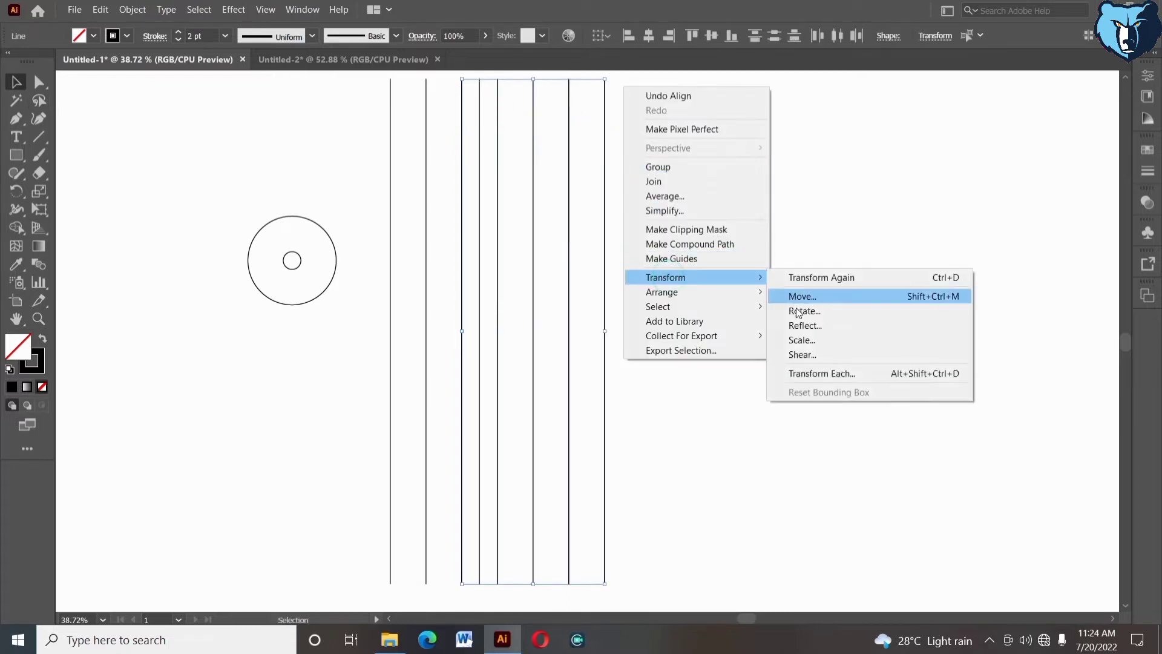
click(797, 311)
click(932, 353)
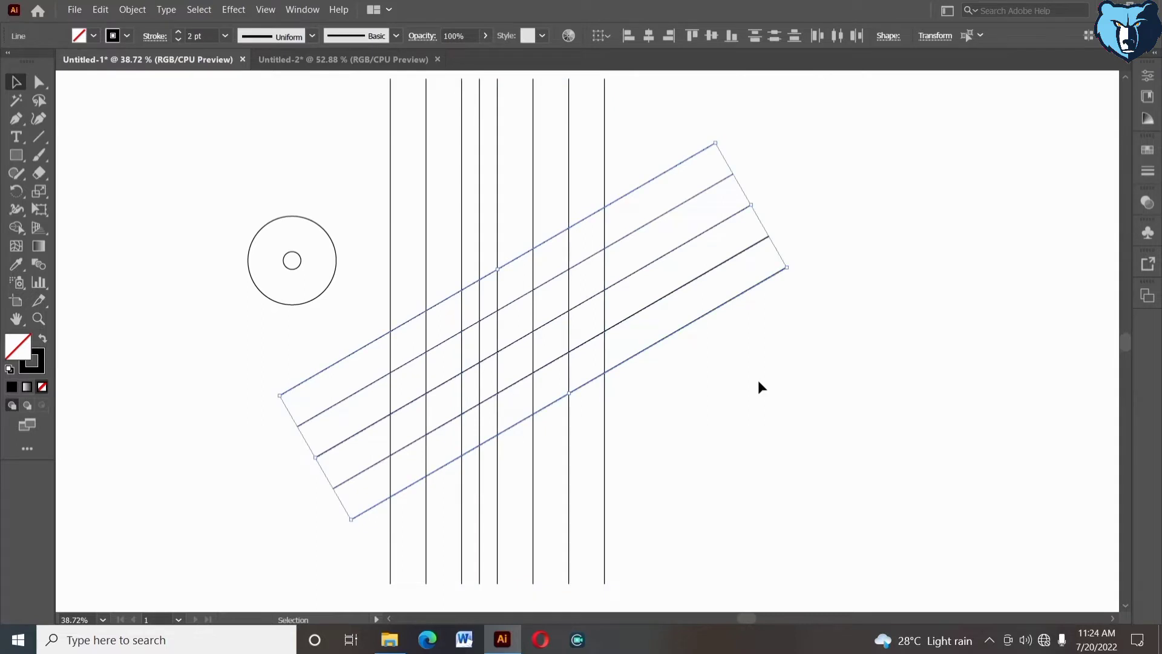
Group the five slanted line copies
right_click(759, 382)
click(809, 189)
click(733, 376)
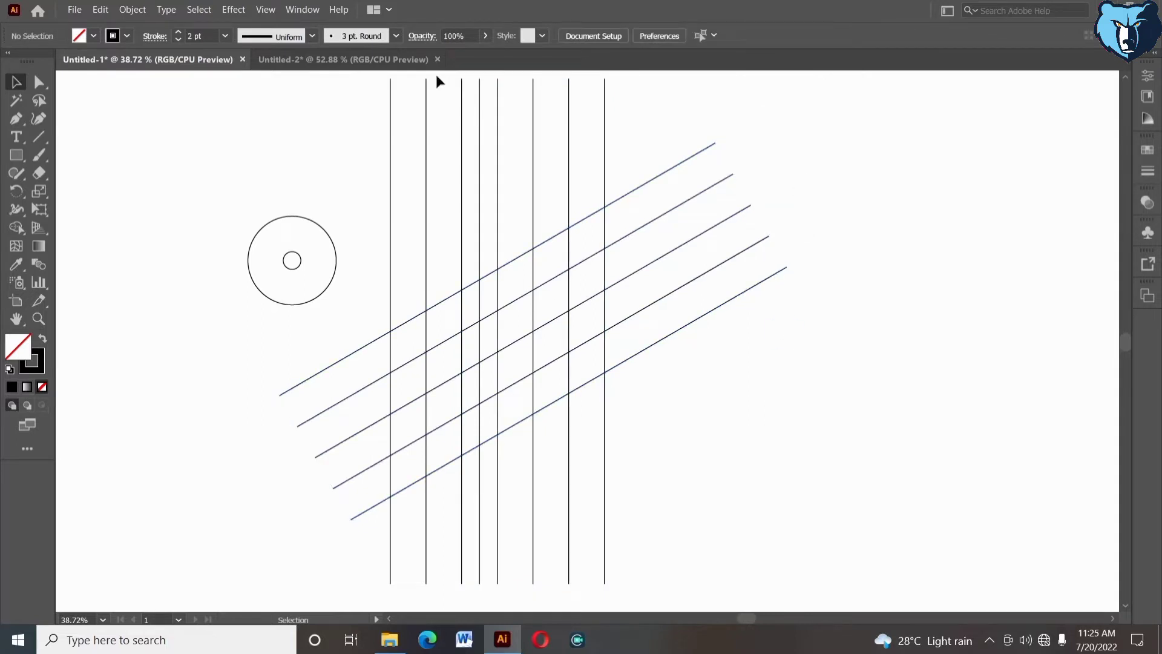
Create a copy of the second through seventh vertical lines rotated by 60°
drag(472, 113, 534, 123)
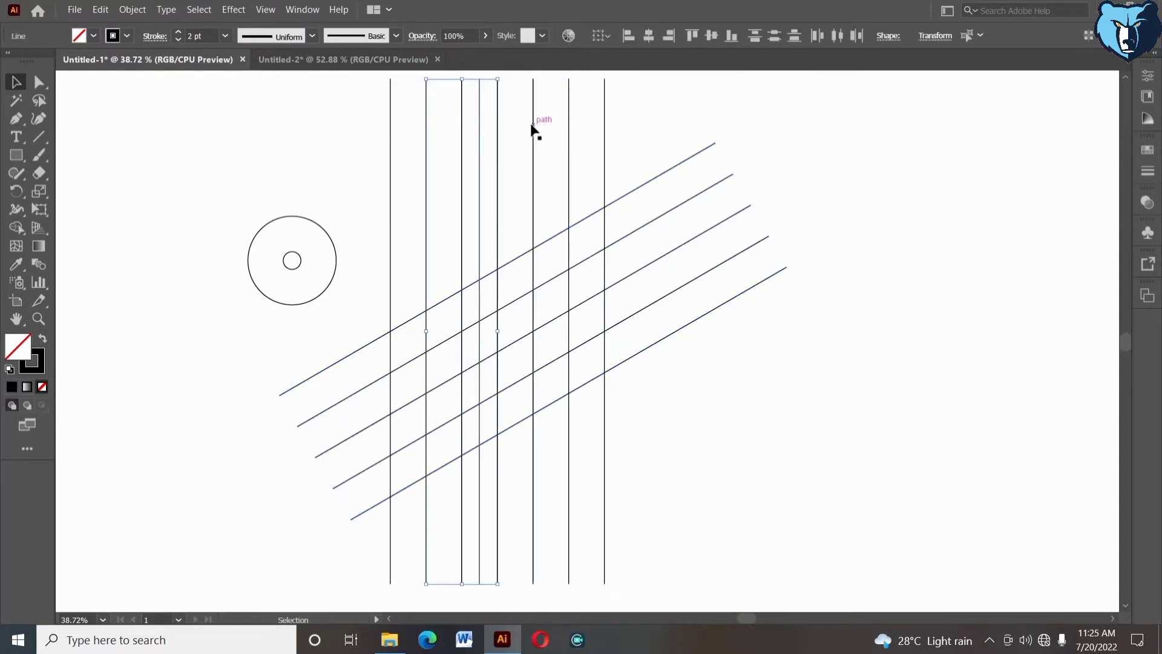
right_click(569, 128)
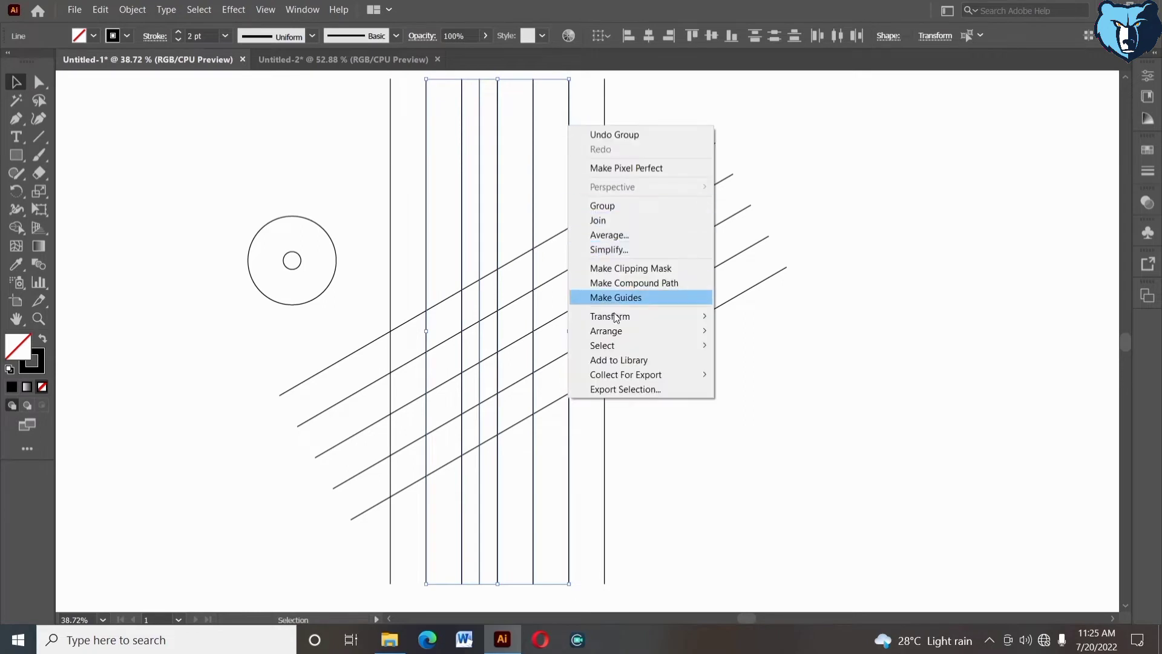
mouse_move(584, 314)
click(756, 346)
key(shift+Up)
key(shift+Up)
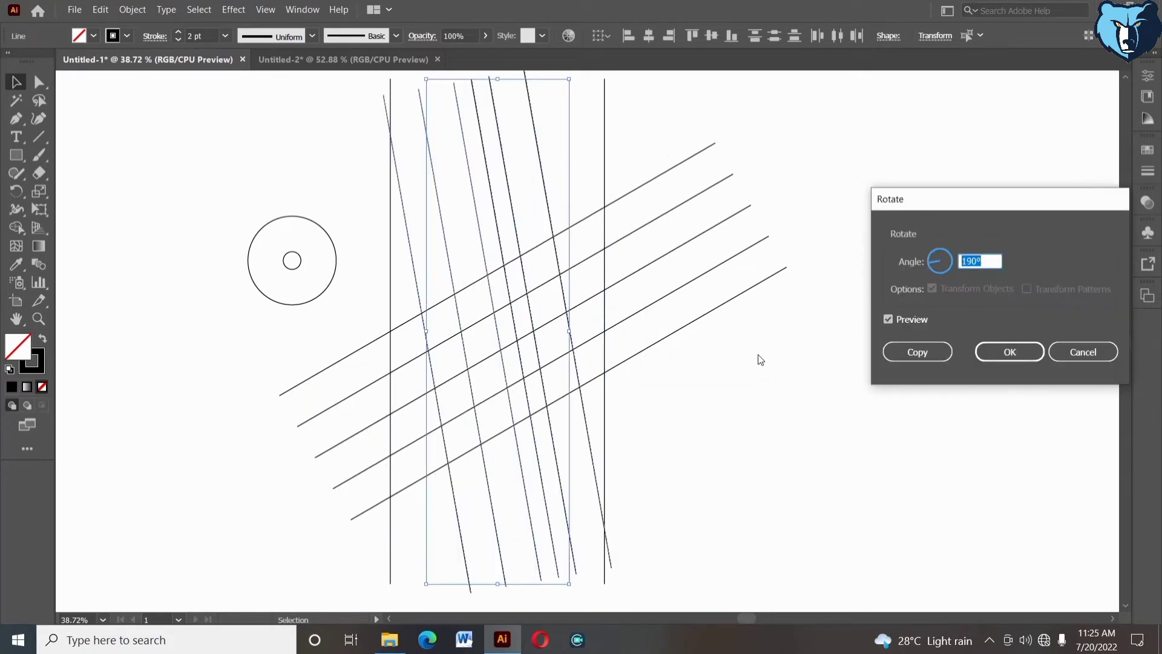
key(shift+Up)
key(shift+Up)
key(shift+Up)
key(shift+Up)
key(shift+Up)
key(shift+Up)
key(shift+Up)
key(shift+Up)
key(shift+Up)
key(shift+Up)
key(shift+Up)
key(shift+Up)
key(shift+Up)
key(shift+Up)
key(shift+Up)
key(shift+Up)
key(shift+Up)
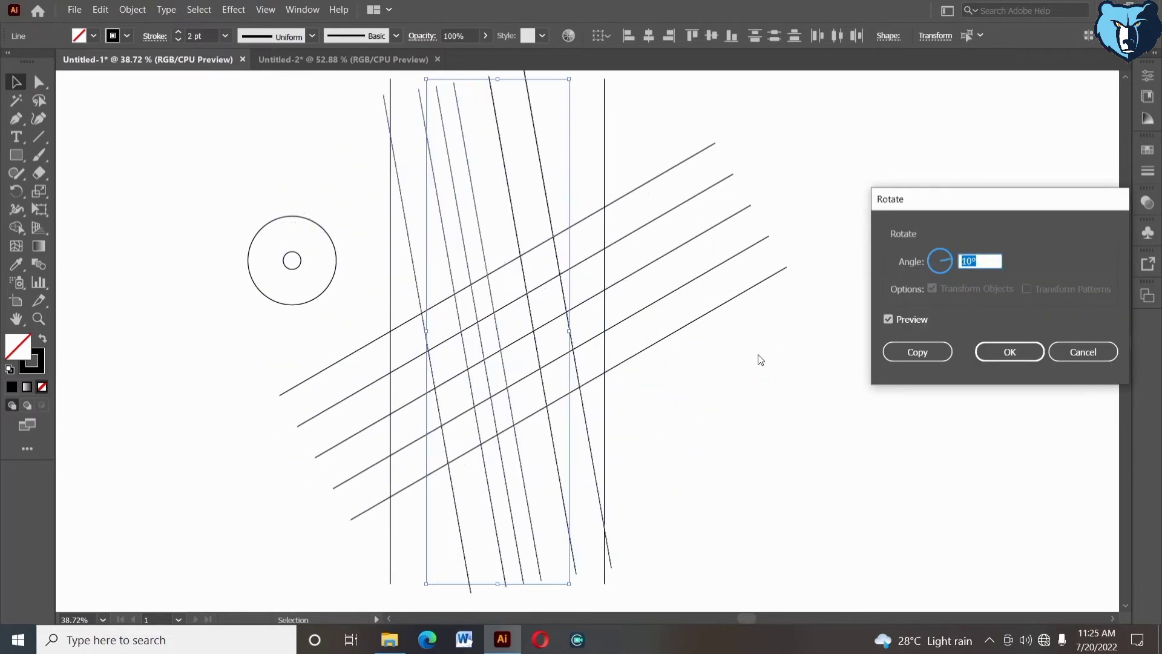
key(shift+Up)
key(shift+Up)
key(shift+Up)
key(shift+Up)
key(shift+Up)
key(shift+Up)
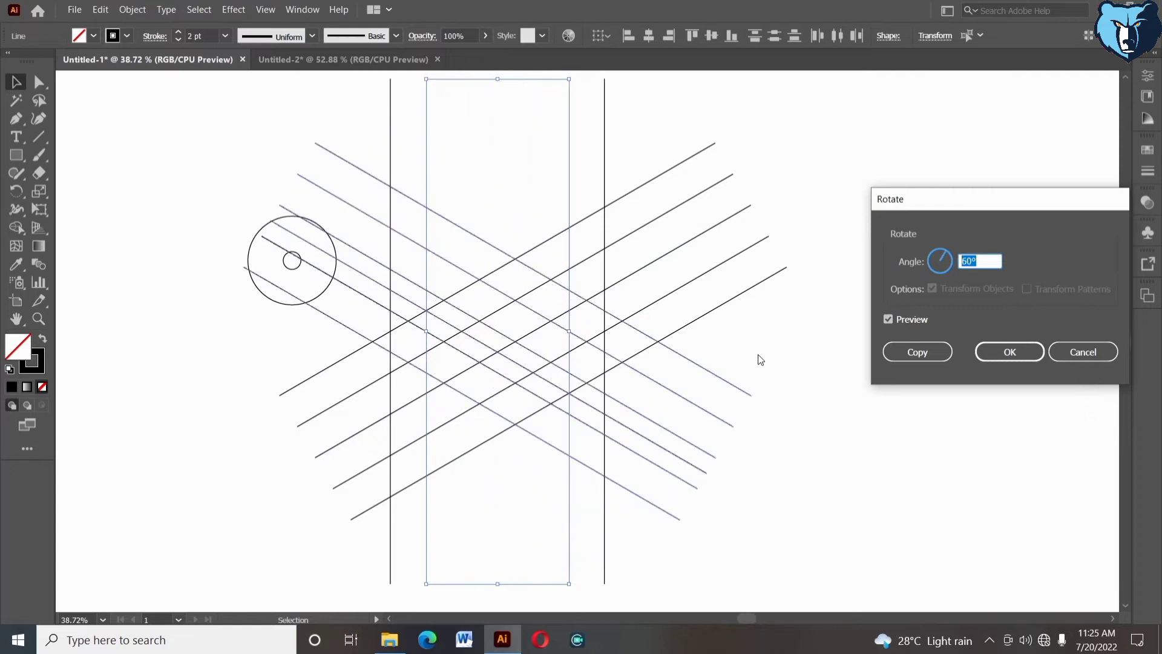
click(918, 351)
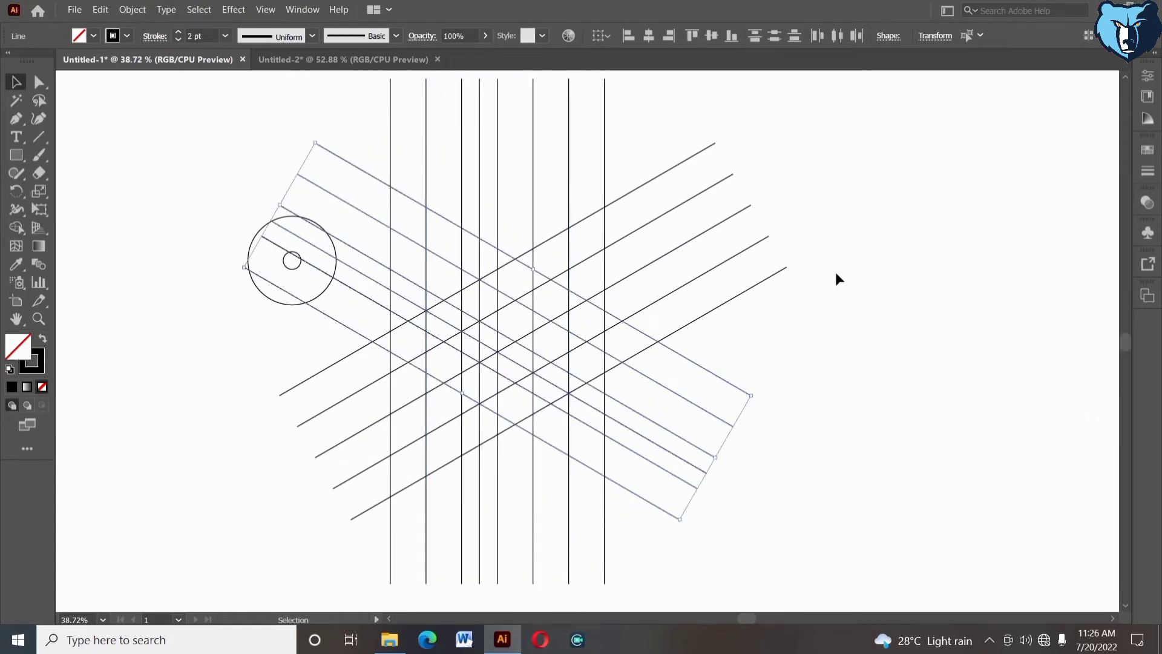
Group the six newly rotated lines, and group the eight vertical lines separately
right_click(835, 271)
click(856, 352)
drag(373, 111, 618, 112)
right_click(617, 113)
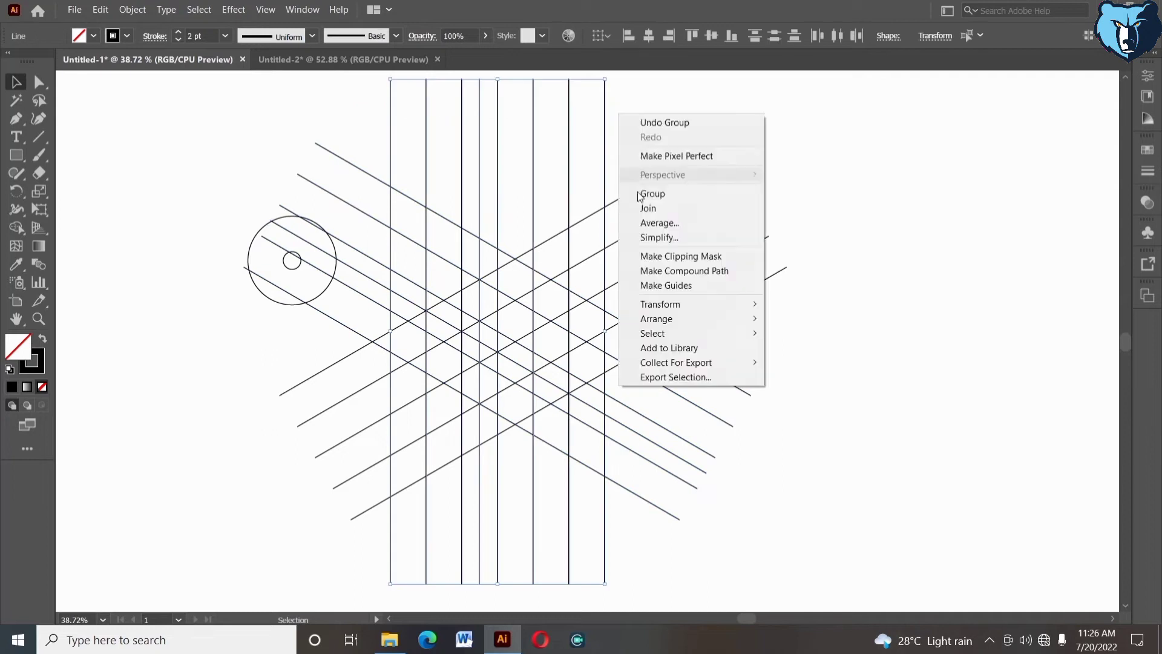
click(646, 195)
click(786, 348)
Center the five-line slanted group horizontally on the group of vertical lines
drag(601, 368, 618, 377)
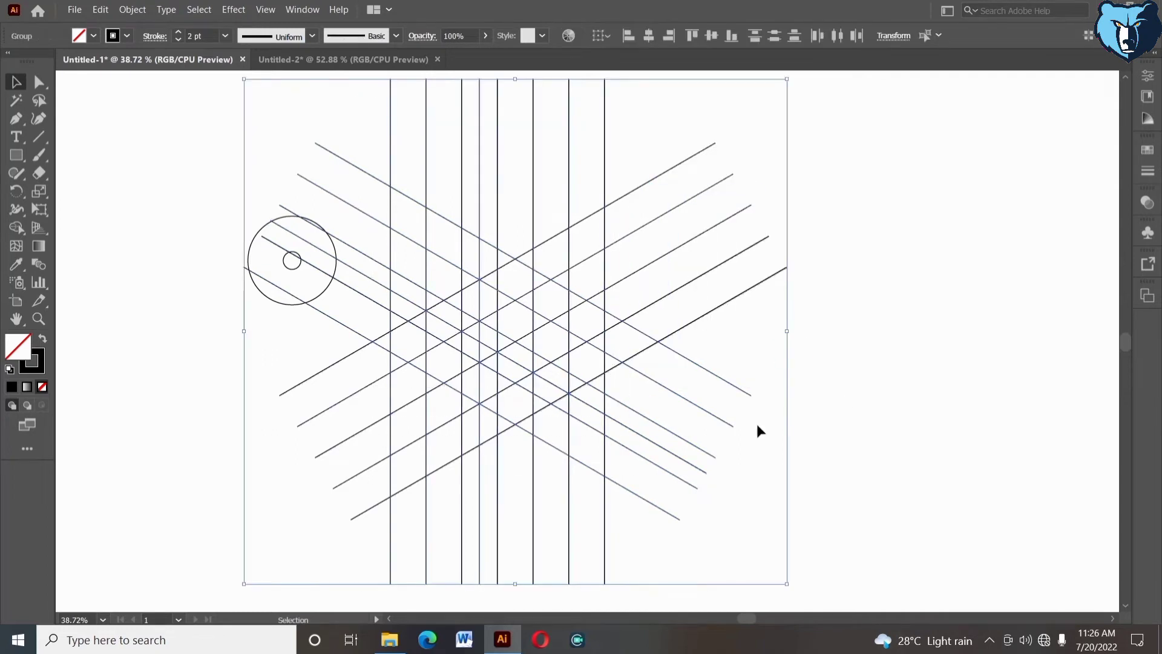
click(835, 390)
drag(590, 133, 641, 184)
click(604, 175)
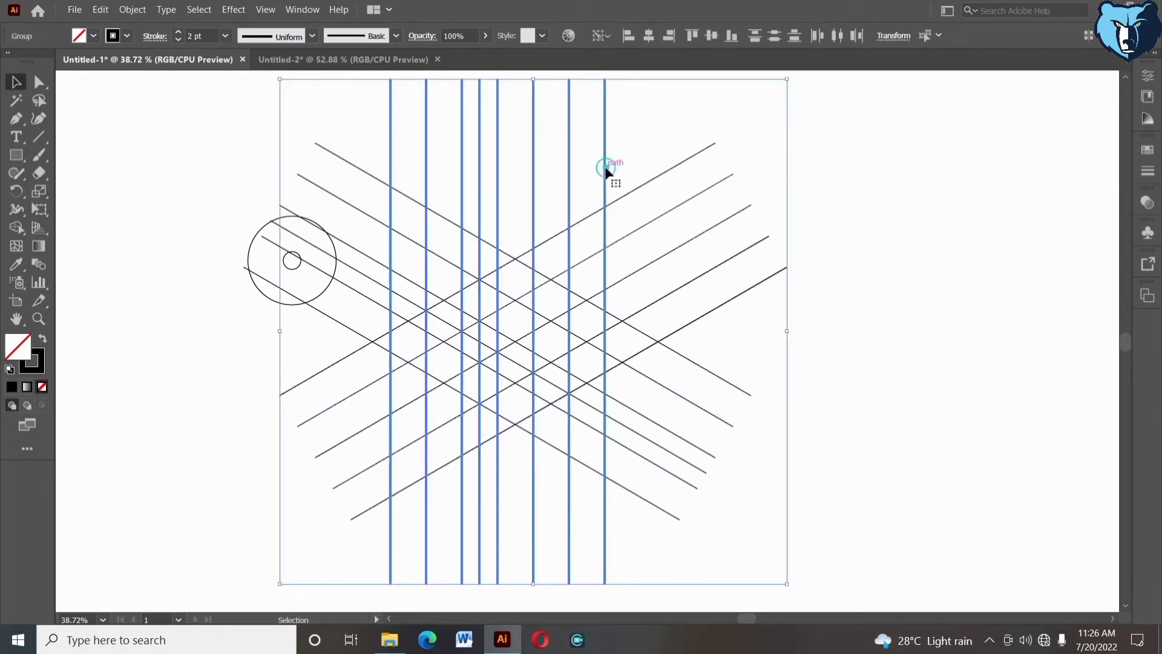
click(651, 37)
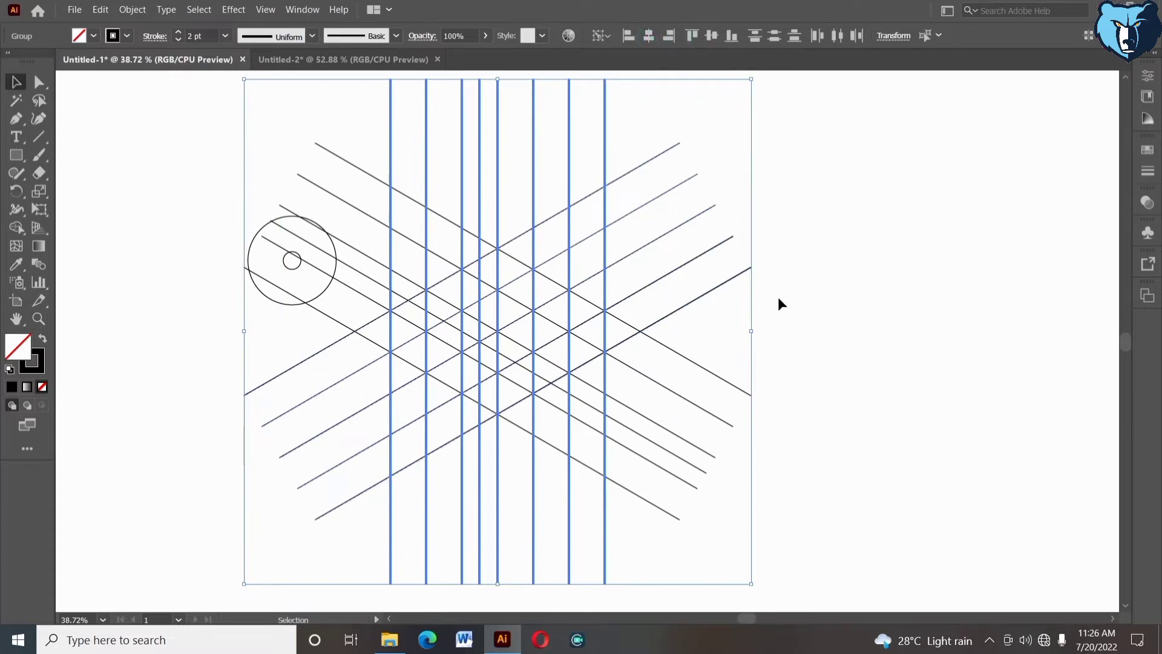
click(813, 311)
Nudge the six-line slanted group downward and partly back up
click(718, 446)
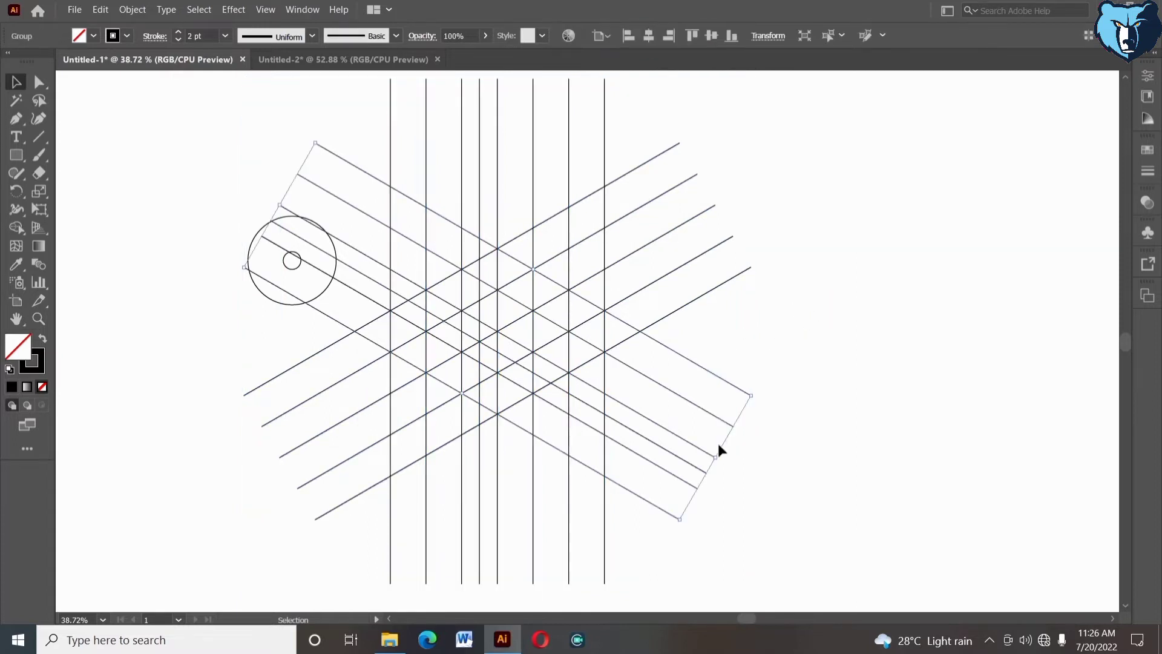
key(Down)
key(Down)
key(shift+Down)
key(shift+Down)
key(shift+Down)
key(shift+Down)
key(shift+Down)
key(shift+Down)
key(shift+Down)
key(shift+Down)
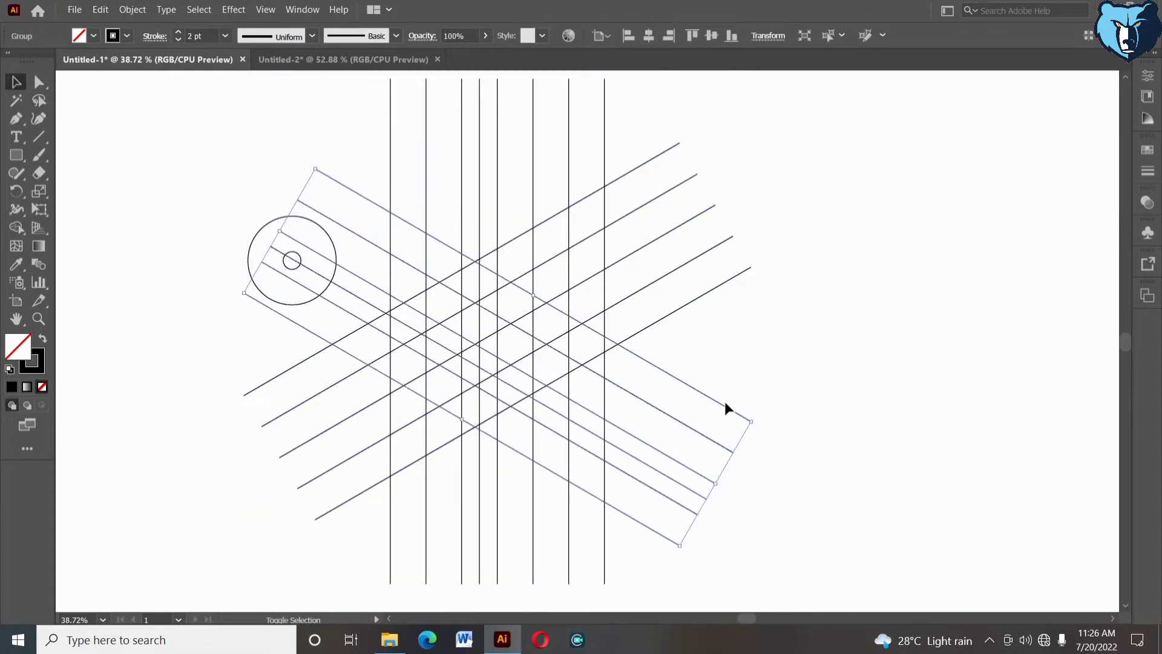
key(shift+Down)
key(shift+Down)
key(shift+Up)
key(shift+Up)
key(shift+Up)
key(shift+Up)
key(shift+Up)
key(shift+Up)
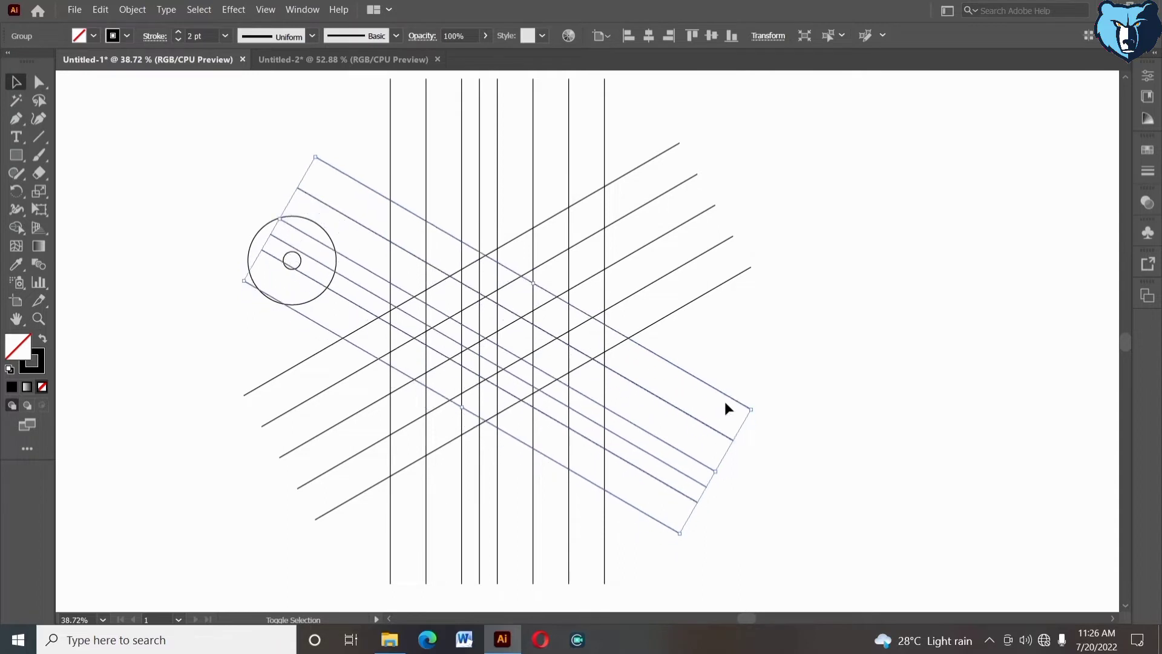
Align the six-line slanted group to the five-line slanted group on both horizontal and vertical centers
shift+click(710, 289)
click(712, 289)
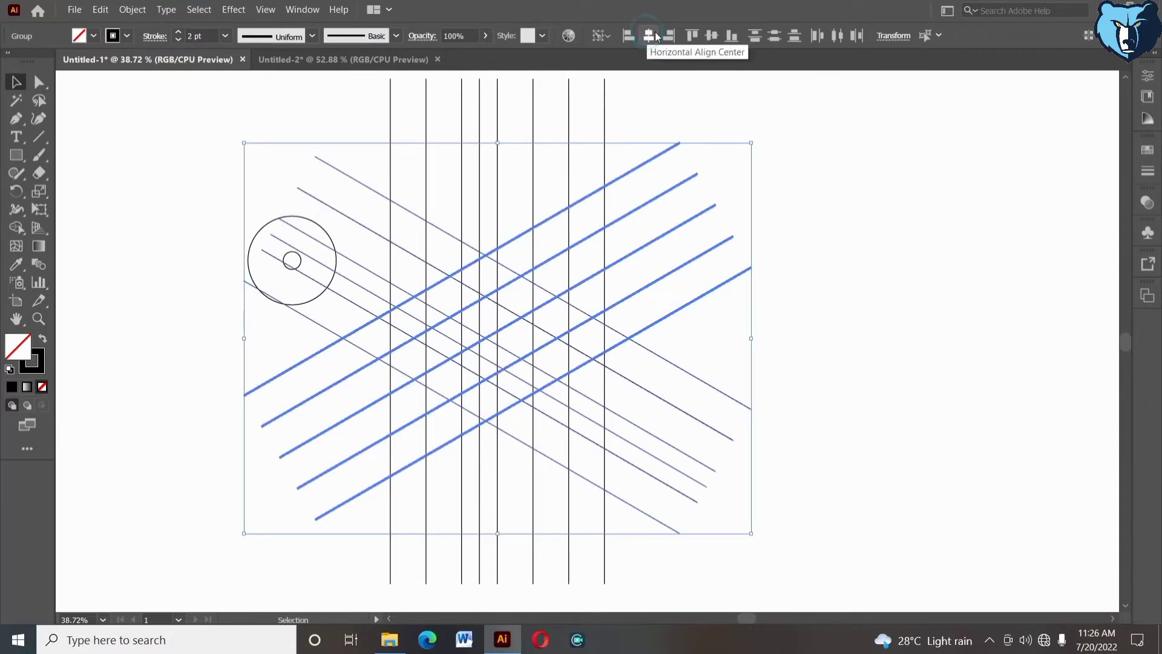
click(711, 36)
click(694, 363)
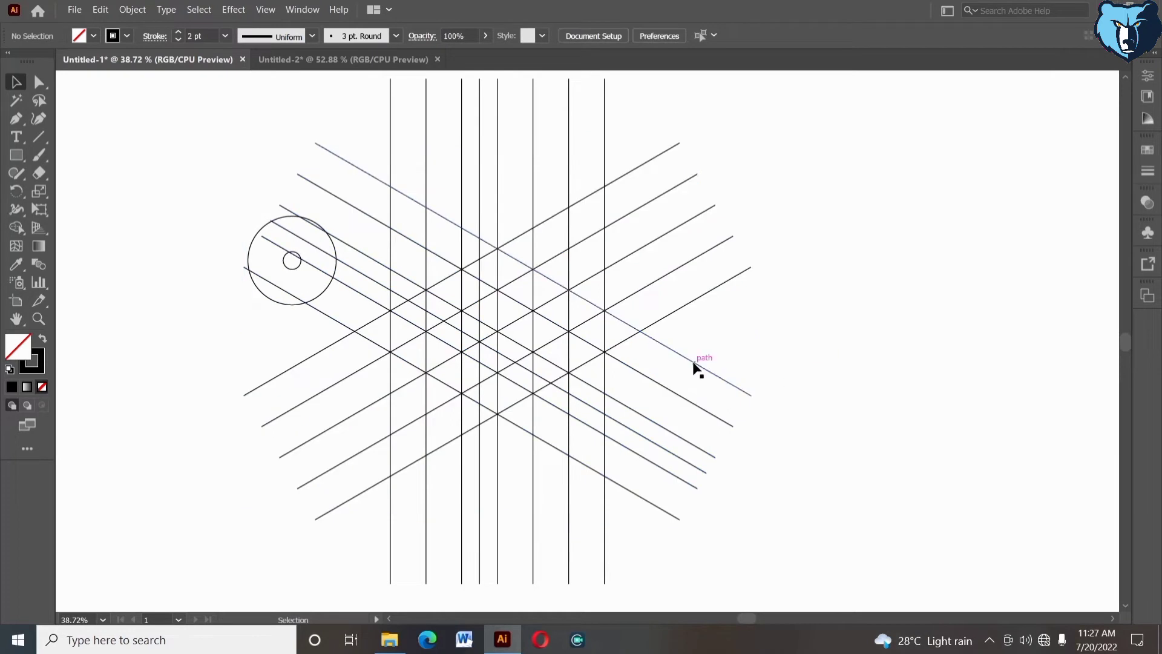
Nudge the six-line slanted group upward until its uppermost line's lower end meets the upper end of the five-line group's lowest line
key(shift+Up)
key(shift+Up)
key(shift+Up)
key(shift+Up)
key(shift+Up)
key(shift+Up)
key(shift+Up)
key(shift+Up)
key(shift+Up)
key(shift+Up)
key(shift+Up)
key(shift+Up)
key(shift+Up)
key(shift+Up)
key(shift+Up)
key(shift+Up)
key(shift+Up)
key(shift+Up)
key(shift+Up)
key(shift+Up)
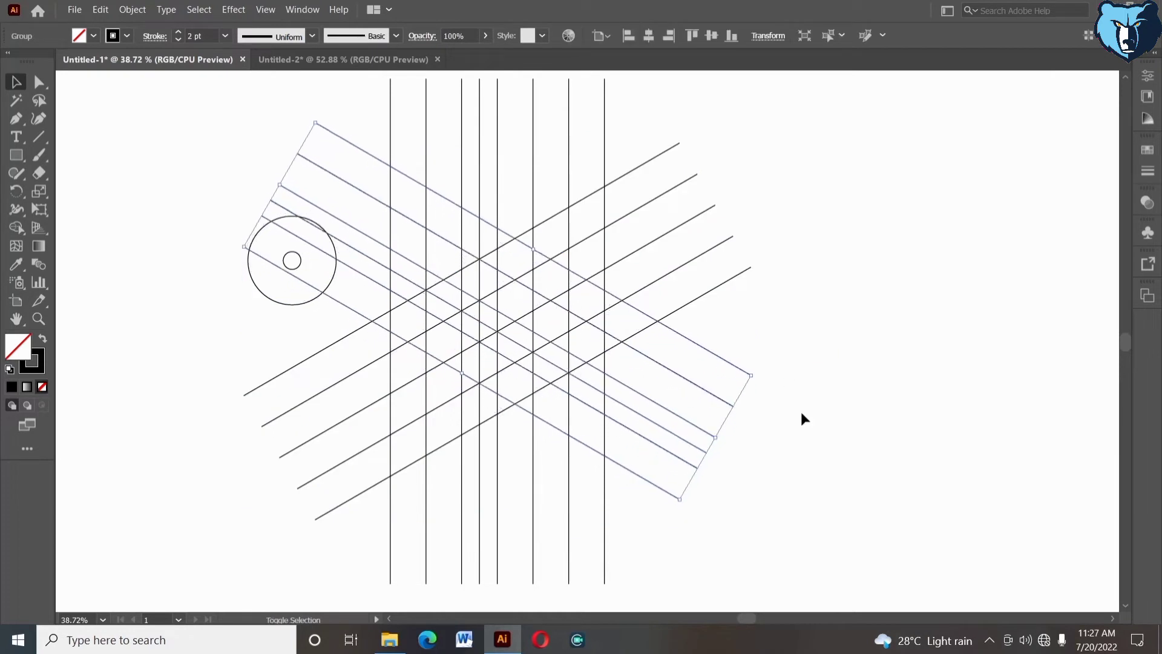
key(shift+Up)
key(shift+Up)
key(shift+Up)
key(shift+Up)
key(shift+Up)
key(shift+Up)
key(shift+Up)
key(shift+Up)
key(shift+Up)
key(shift+Up)
key(shift+Up)
key(shift+Up)
key(shift+Up)
key(shift+Up)
key(shift+Up)
key(shift+Up)
key(shift+Up)
key(shift+Up)
key(shift+Up)
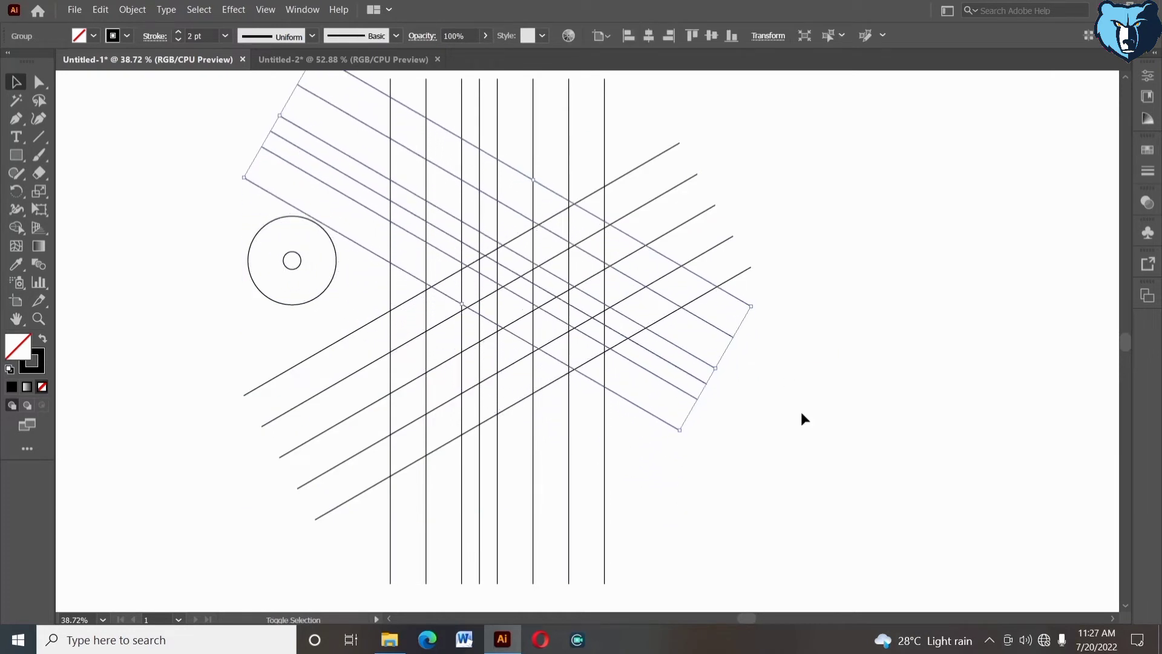
key(shift+Up)
key(shift+Up)
key(shift+Up)
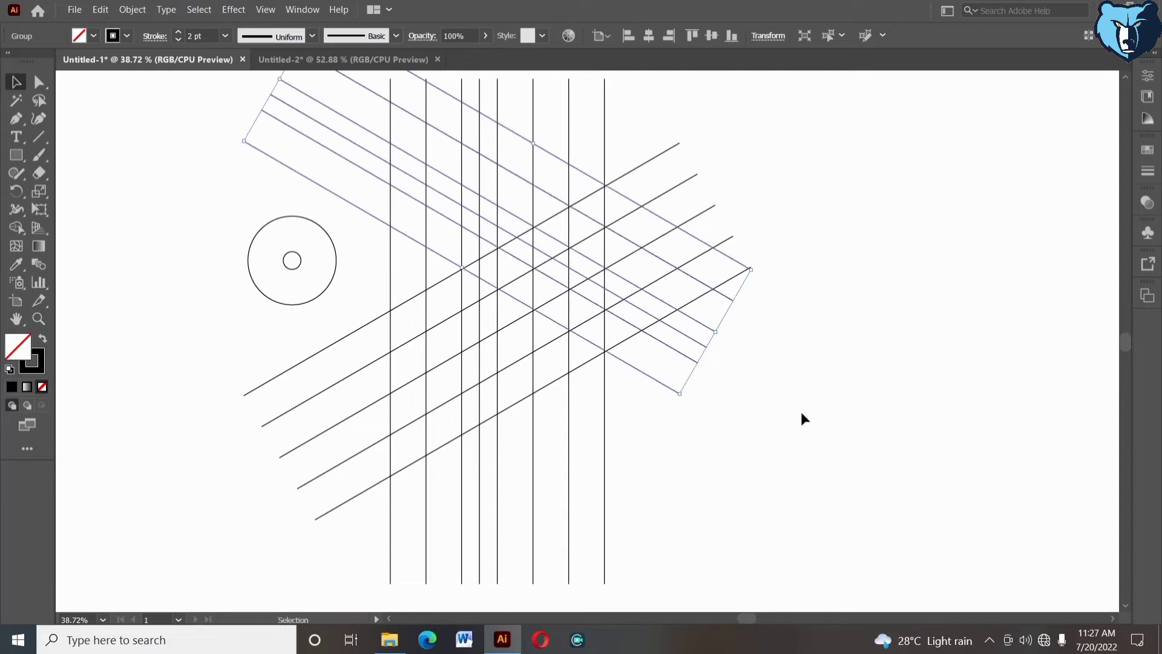
key(shift+Up)
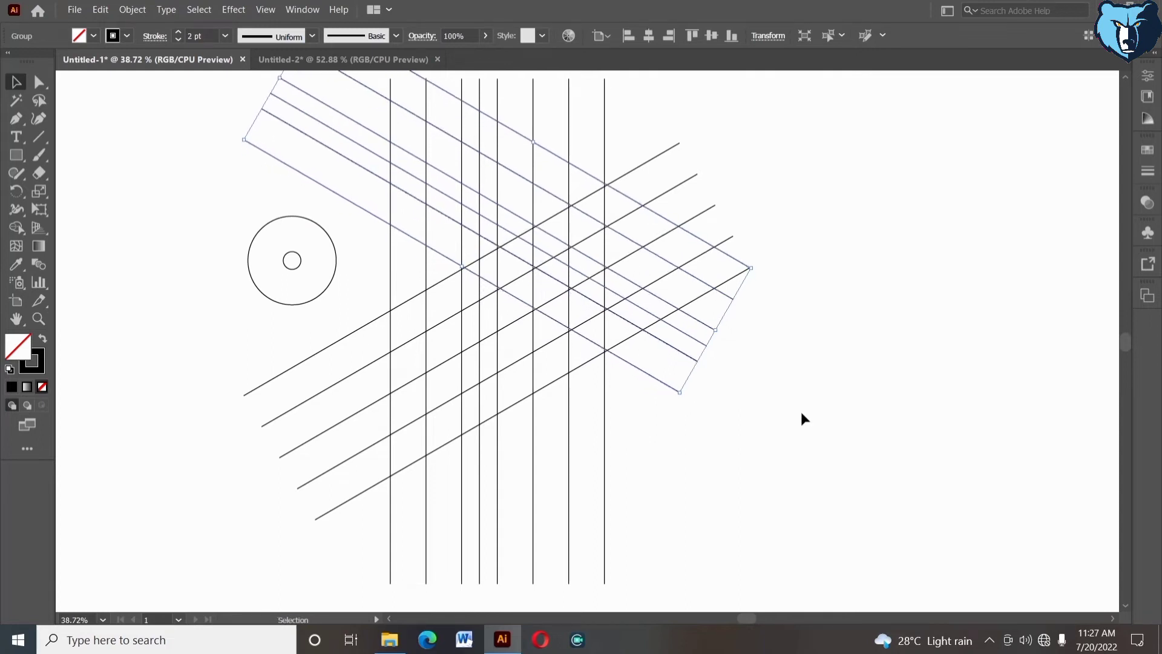
click(801, 412)
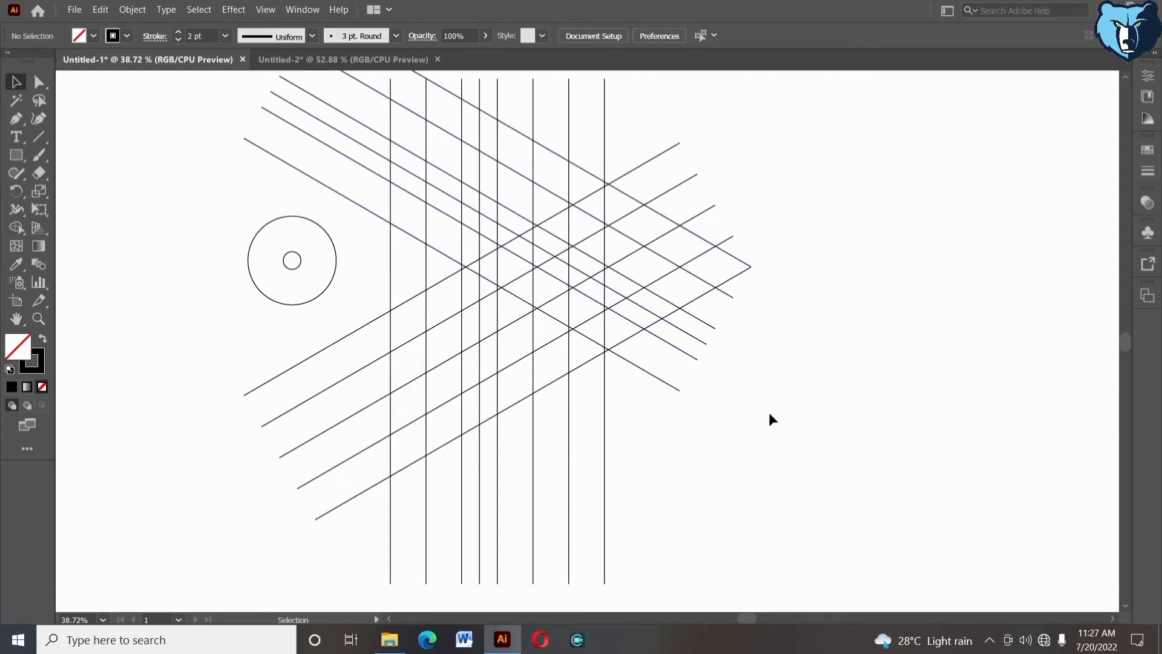
Stretch both slanted line groups and the vertical line group lengthwise so the lines extend farther at both ends
click(670, 384)
drag(714, 330, 903, 428)
click(714, 483)
drag(657, 145, 707, 184)
drag(714, 204, 854, 124)
click(657, 405)
click(605, 466)
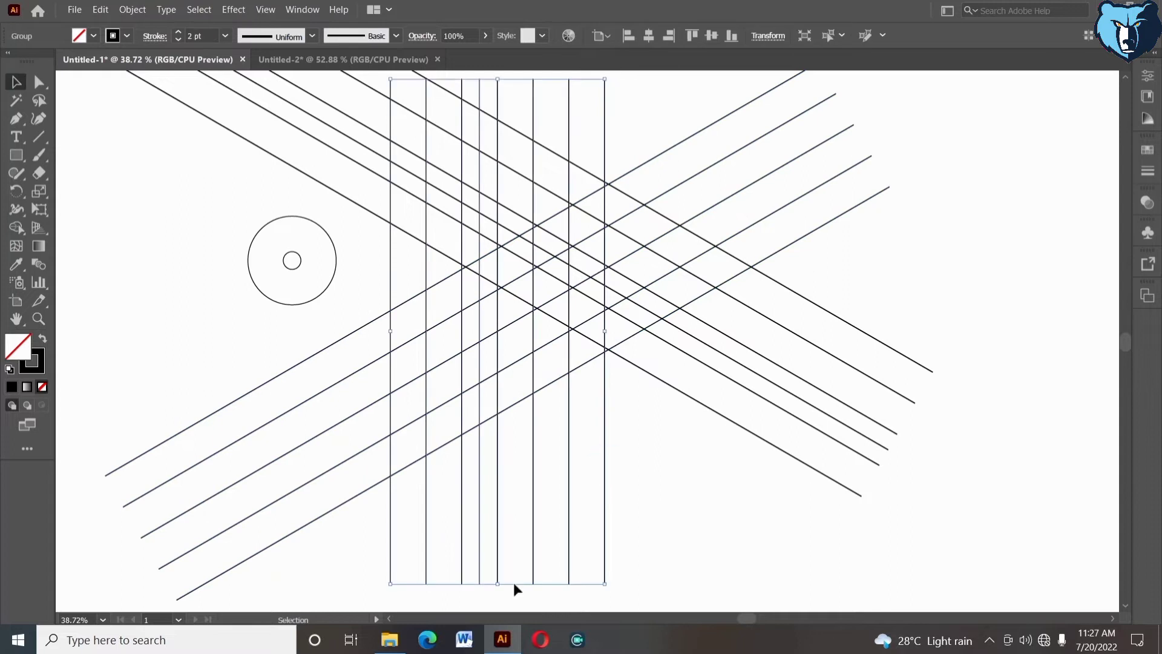
drag(498, 584, 495, 611)
Select all lines and circles and set their stroke weight to 1 pt
drag(555, 317, 584, 509)
drag(584, 509, 551, 422)
drag(638, 123, 265, 404)
click(177, 33)
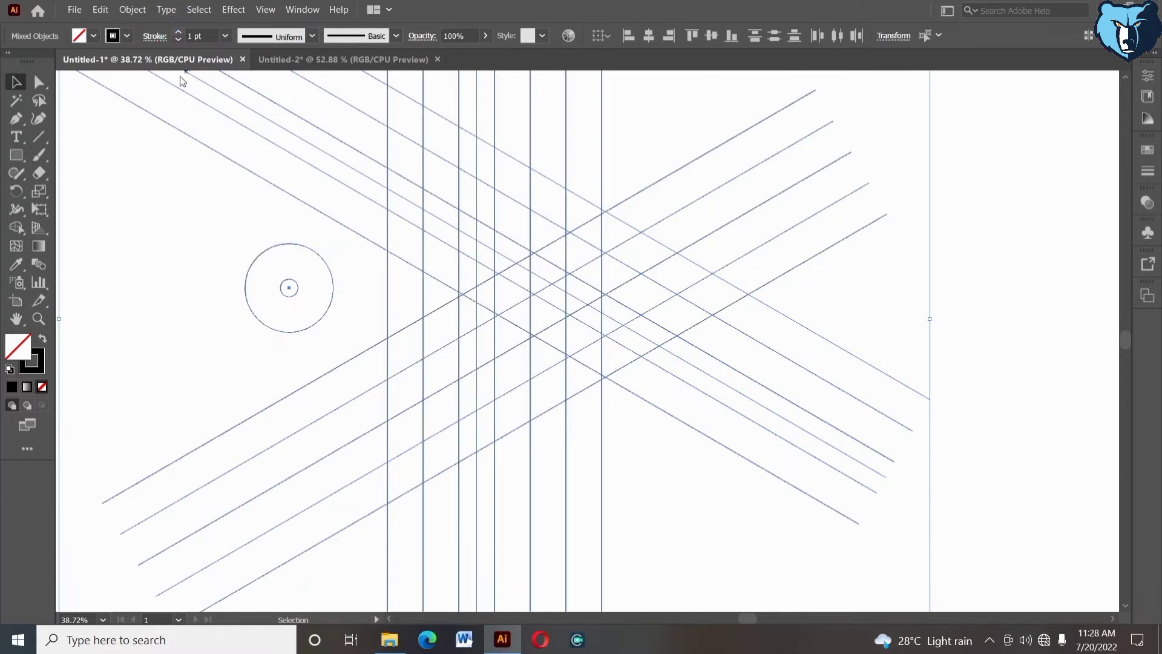
Ungroup the vertical lines
click(326, 309)
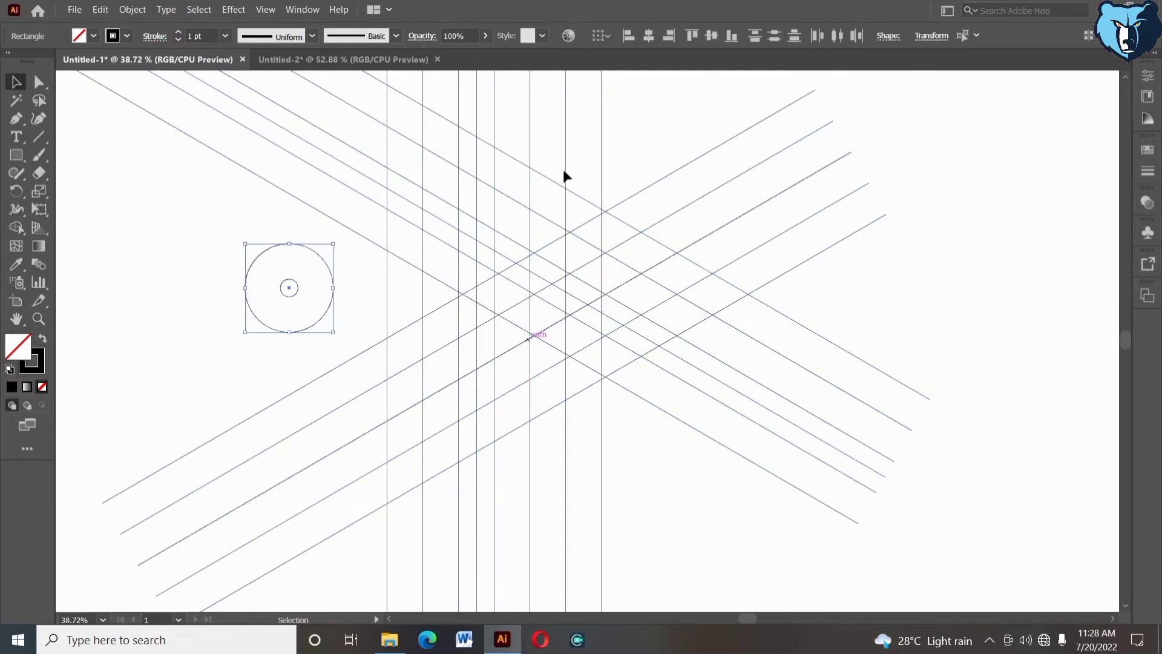
shift+click(566, 150)
click(631, 138)
right_click(568, 143)
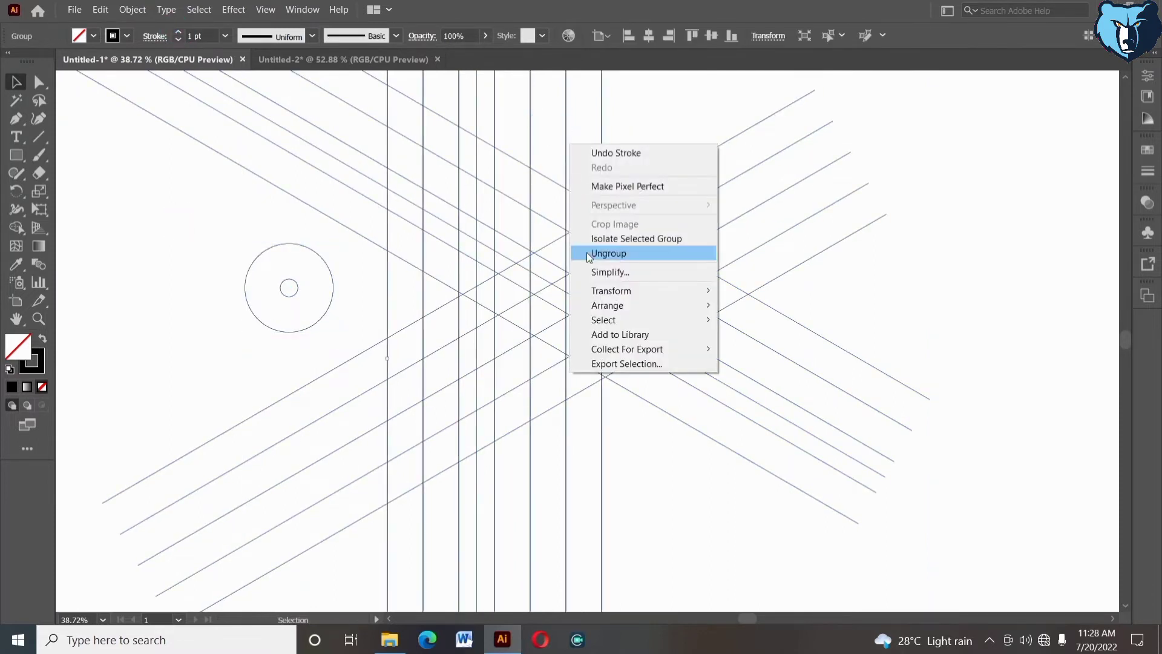
click(589, 253)
click(640, 146)
Group the large circle with the small circle inside it
click(566, 126)
shift+click(331, 300)
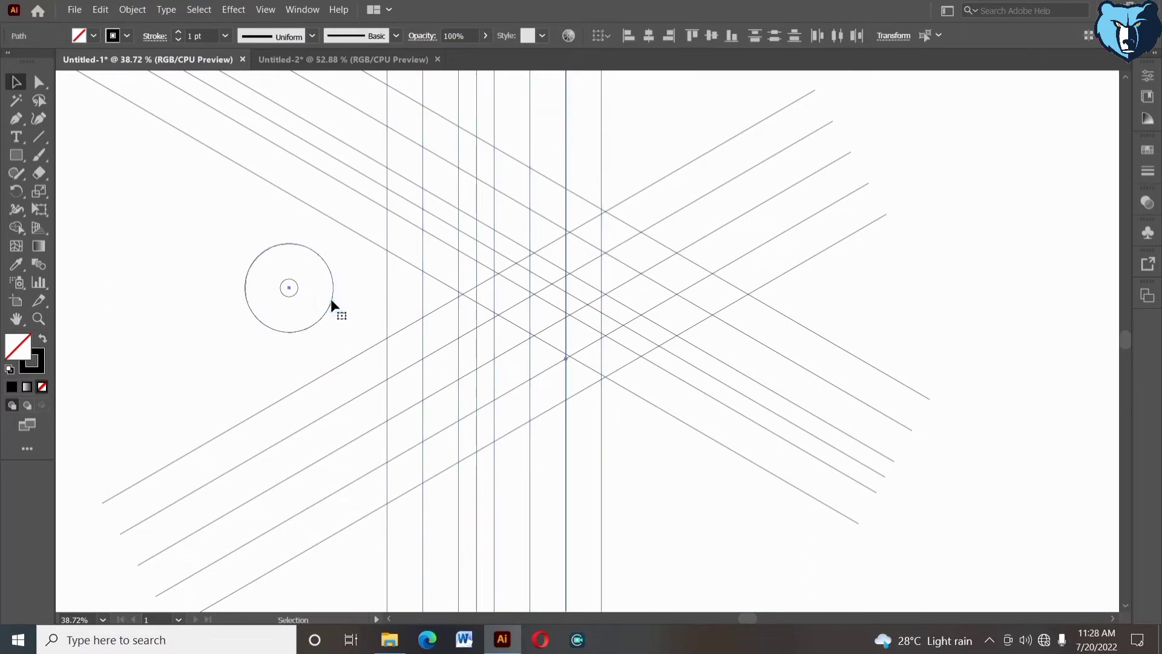
click(332, 322)
drag(206, 263, 325, 329)
right_click(324, 329)
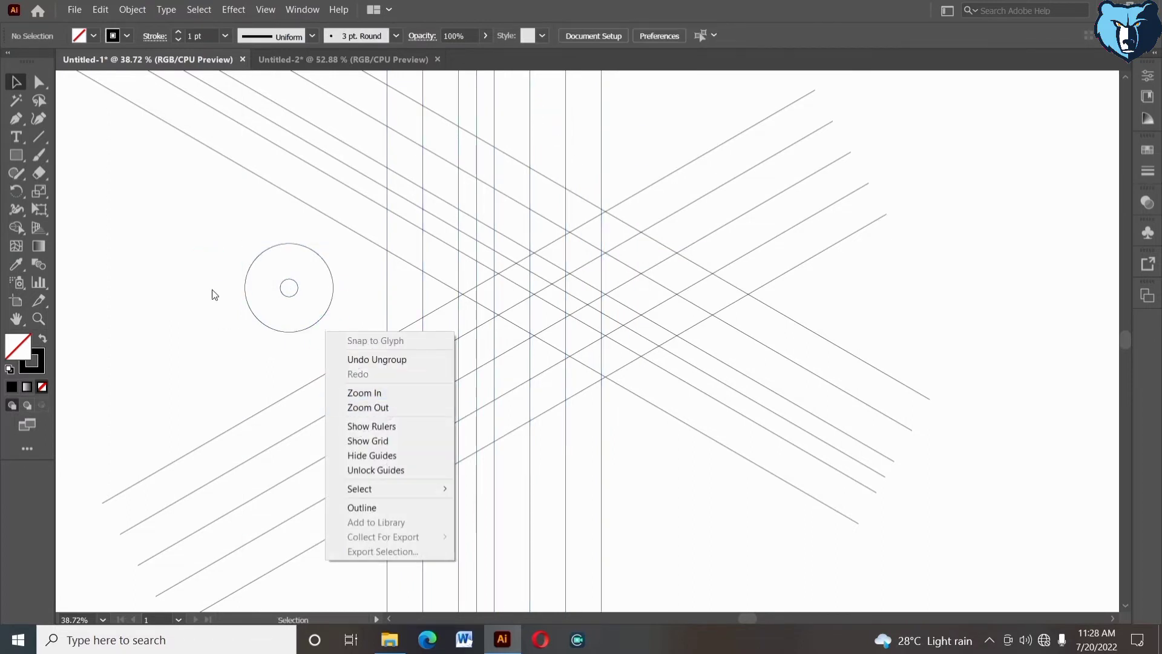
click(286, 358)
right_click(287, 361)
click(322, 167)
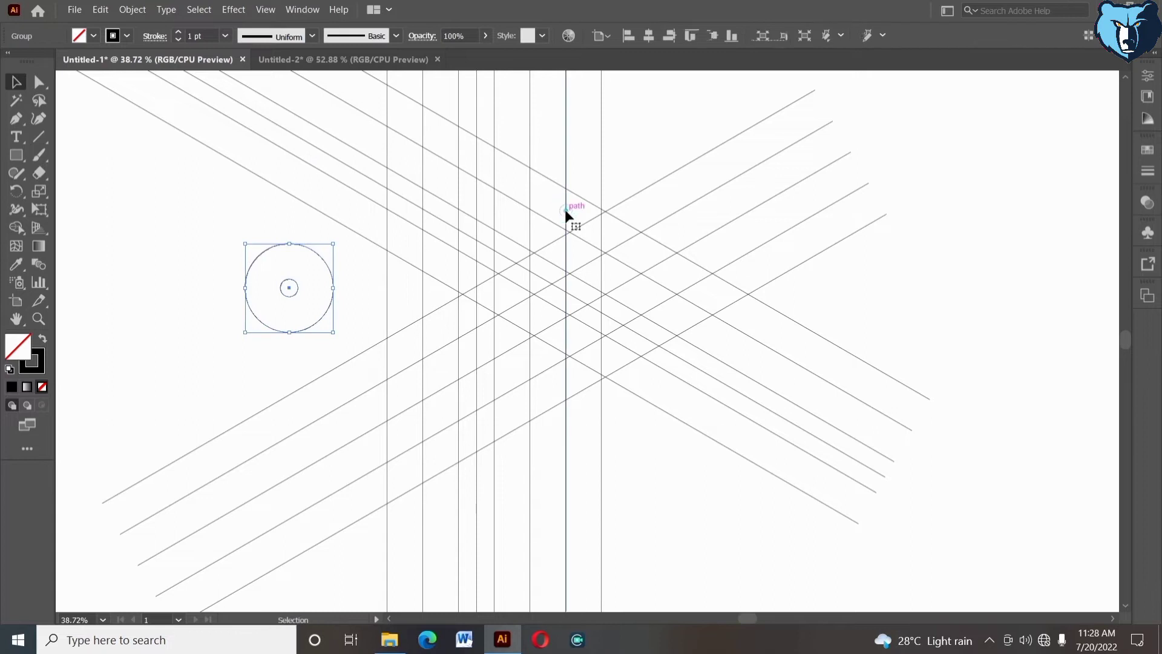
Align the circle group's right edge to the second-rightmost vertical line, using that line as the key object
shift+click(566, 211)
click(566, 210)
click(676, 35)
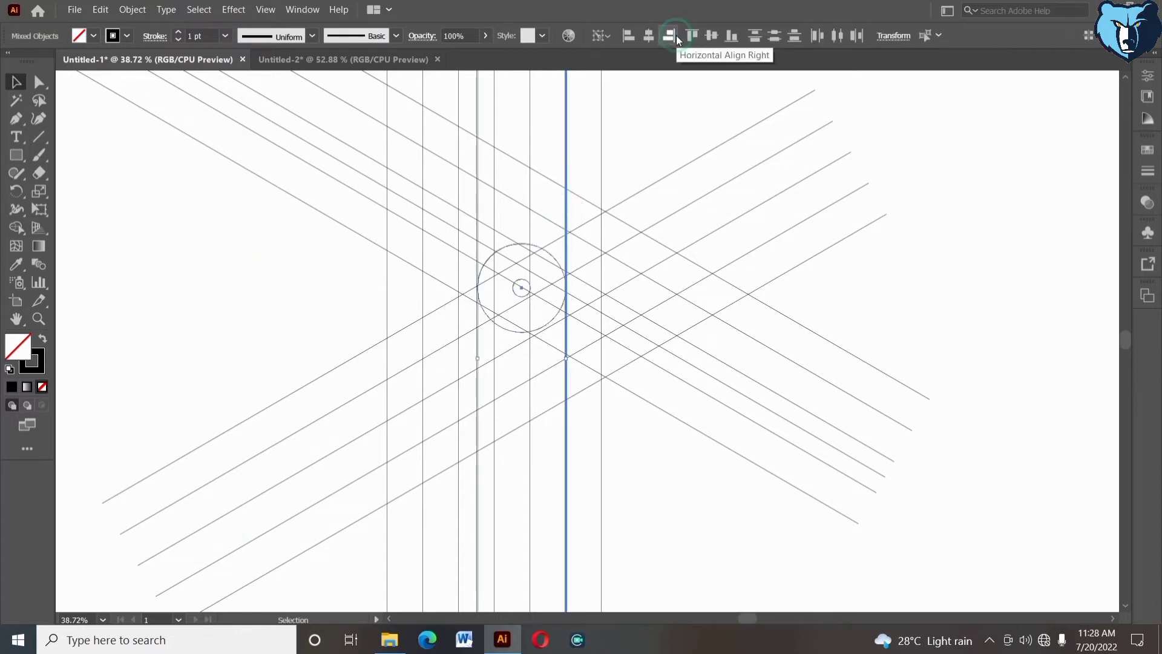
click(869, 278)
Nudge the circle group upward until the large circle touches the uppermost line of the six-line slanted group
click(45, 321)
drag(373, 109, 495, 325)
key(space)
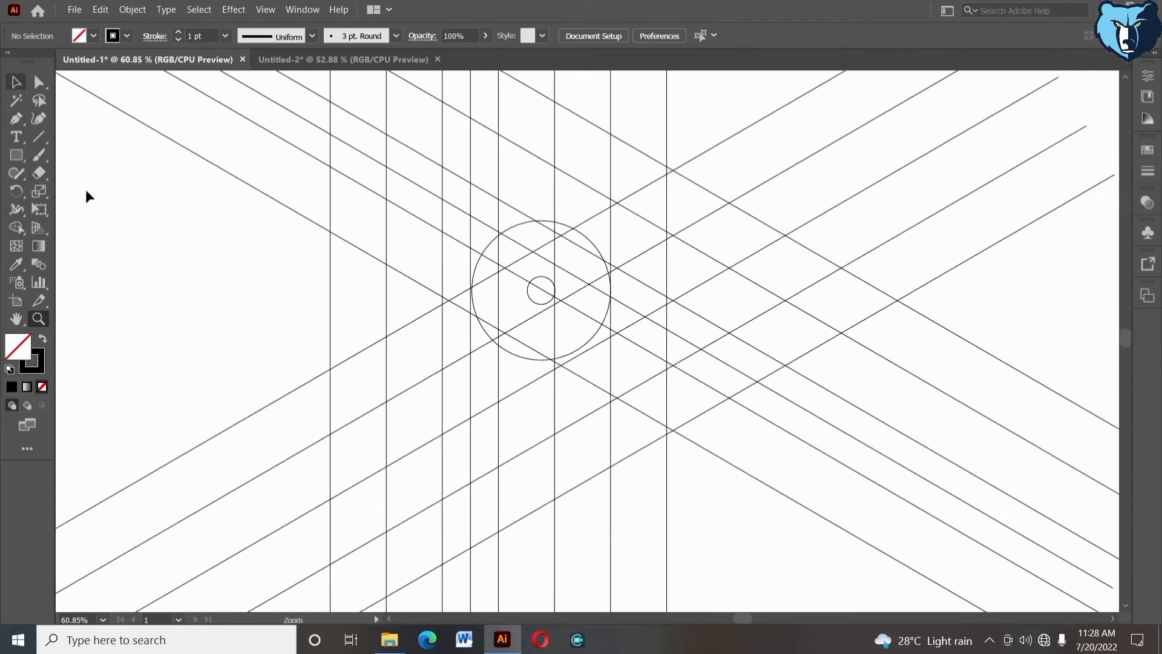
click(540, 304)
key(Up)
key(Up)
key(Up)
key(Up)
key(Up)
key(Up)
key(Up)
key(Up)
key(Up)
key(Up)
key(Up)
key(Up)
key(Up)
key(Up)
key(Up)
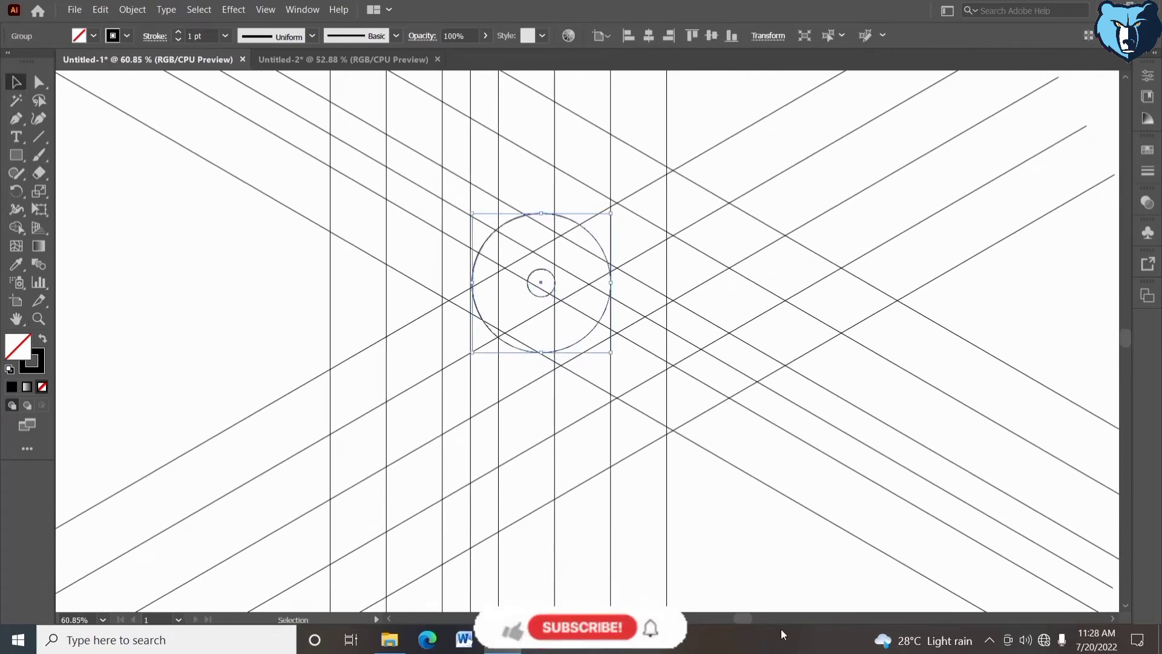
key(Up)
key(Up)
key(Up)
key(Up)
key(Up)
key(Up)
key(Up)
key(Up)
key(Up)
key(Up)
key(Up)
key(Up)
key(Up)
key(Up)
key(Up)
key(Up)
key(Up)
key(Up)
key(Up)
key(Up)
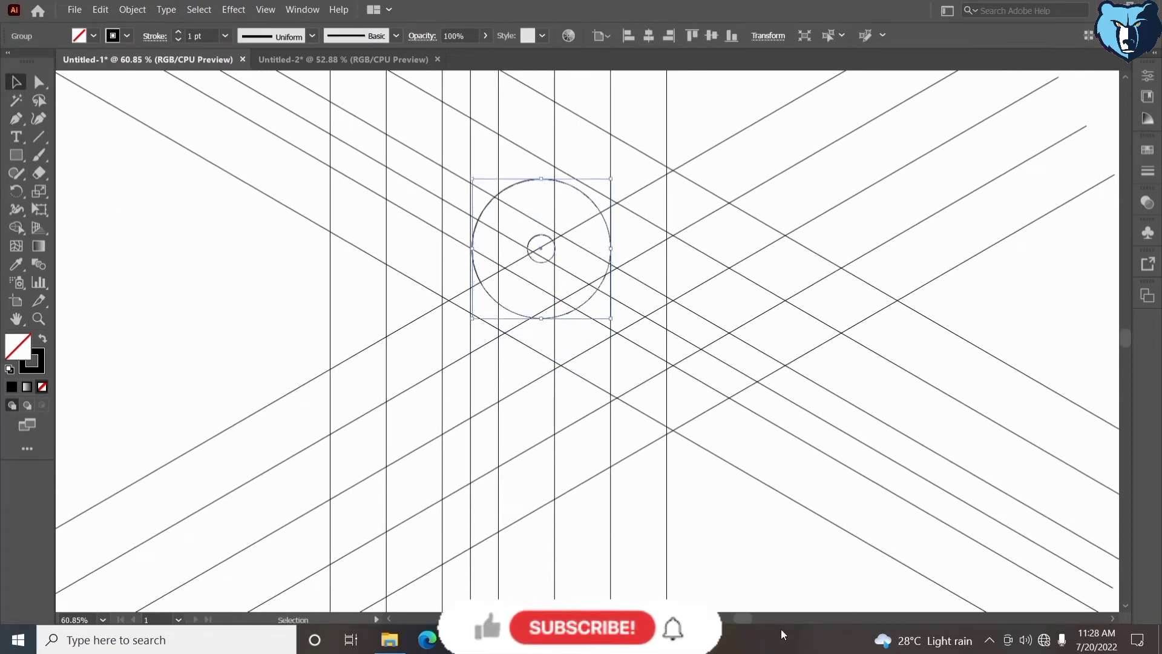
key(Up)
key(Up)
key(Up)
key(Up)
key(Up)
key(Up)
key(Up)
key(Up)
key(Up)
key(Up)
key(Up)
key(Up)
key(Up)
key(Up)
key(Up)
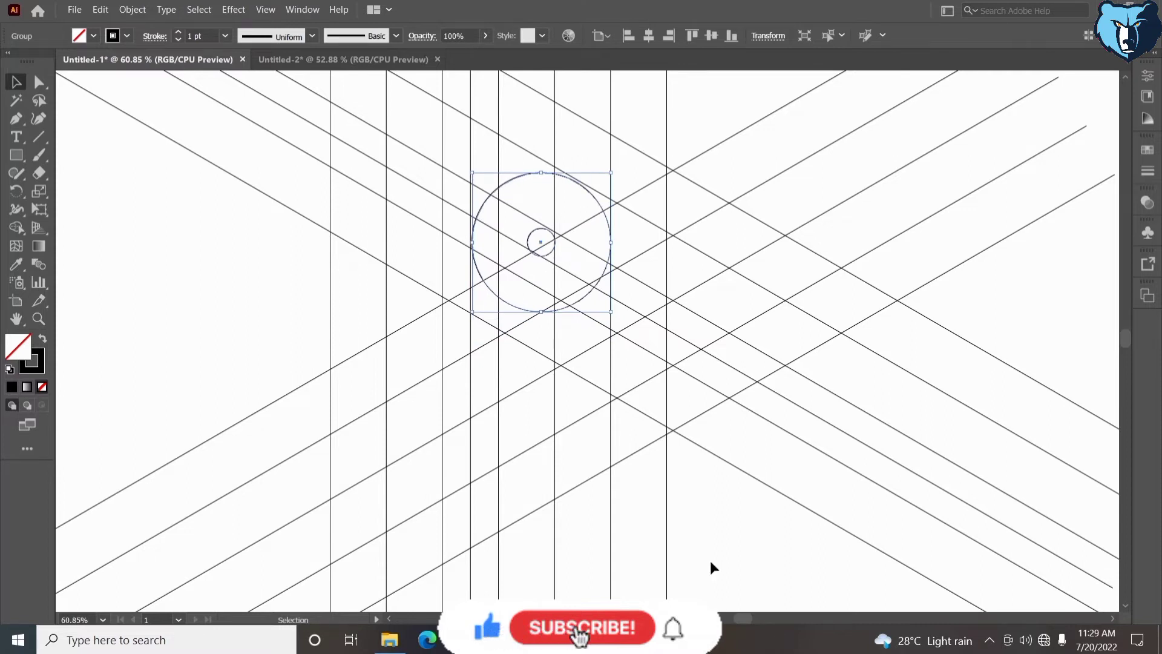
key(Up)
key(Up)
key(Up)
key(Up)
key(Up)
key(Up)
key(Up)
key(Up)
key(Up)
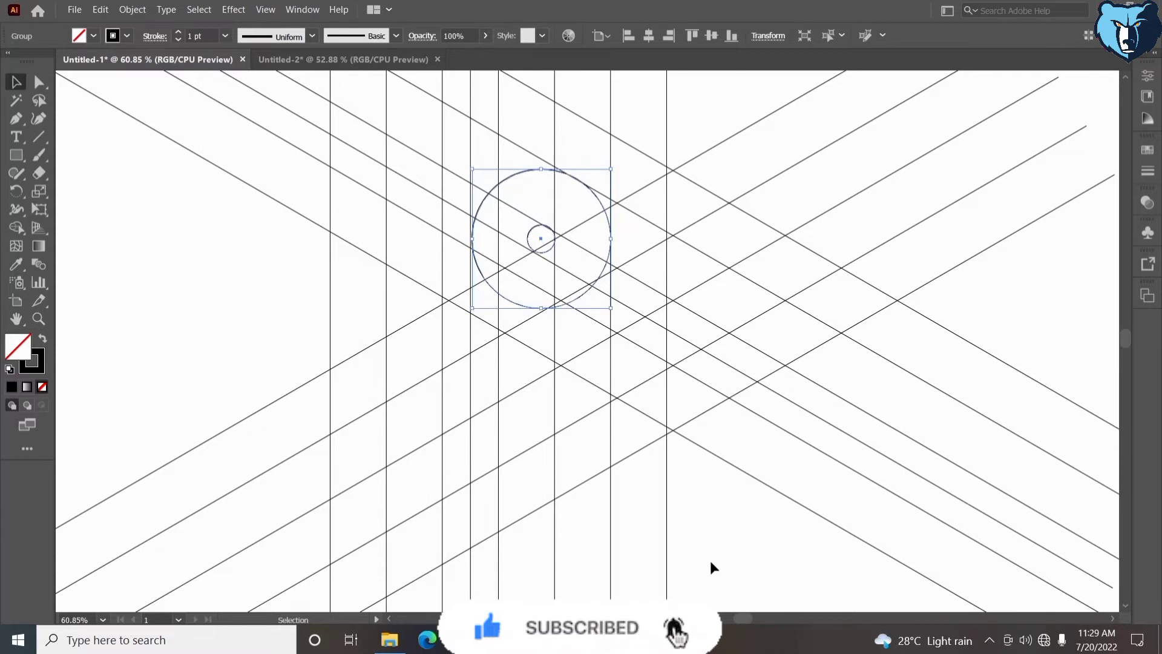
key(Down)
key(Down)
key(Down)
click(694, 491)
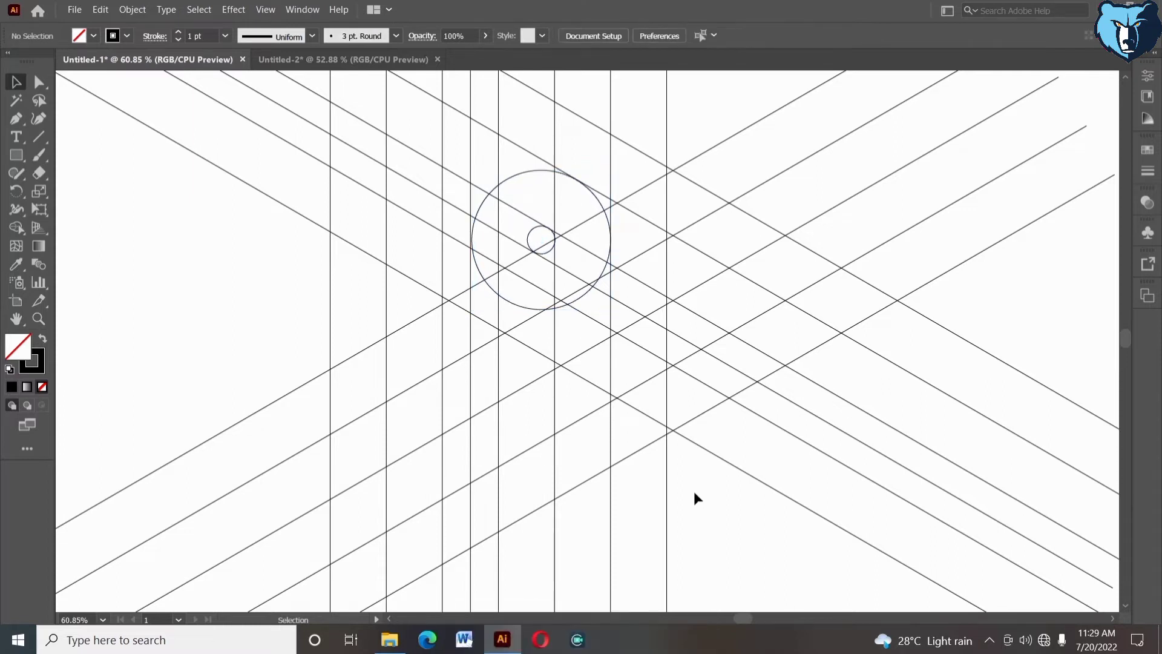
Nudge the five-line slanted group downward until its second line touches the underside of the large circle
click(648, 445)
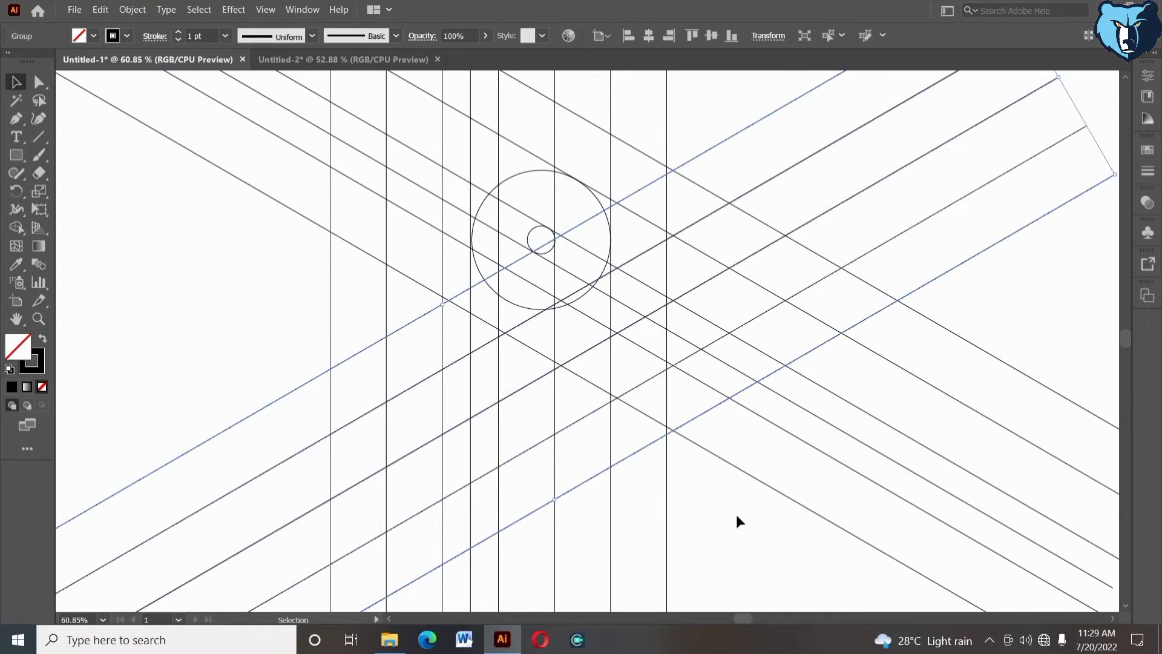
key(Down)
key(Down)
key(Down)
key(Down)
key(Down)
key(Down)
key(Down)
key(Down)
key(Down)
key(Down)
key(Down)
key(Down)
key(Down)
key(Down)
key(Down)
key(Down)
key(Down)
key(Down)
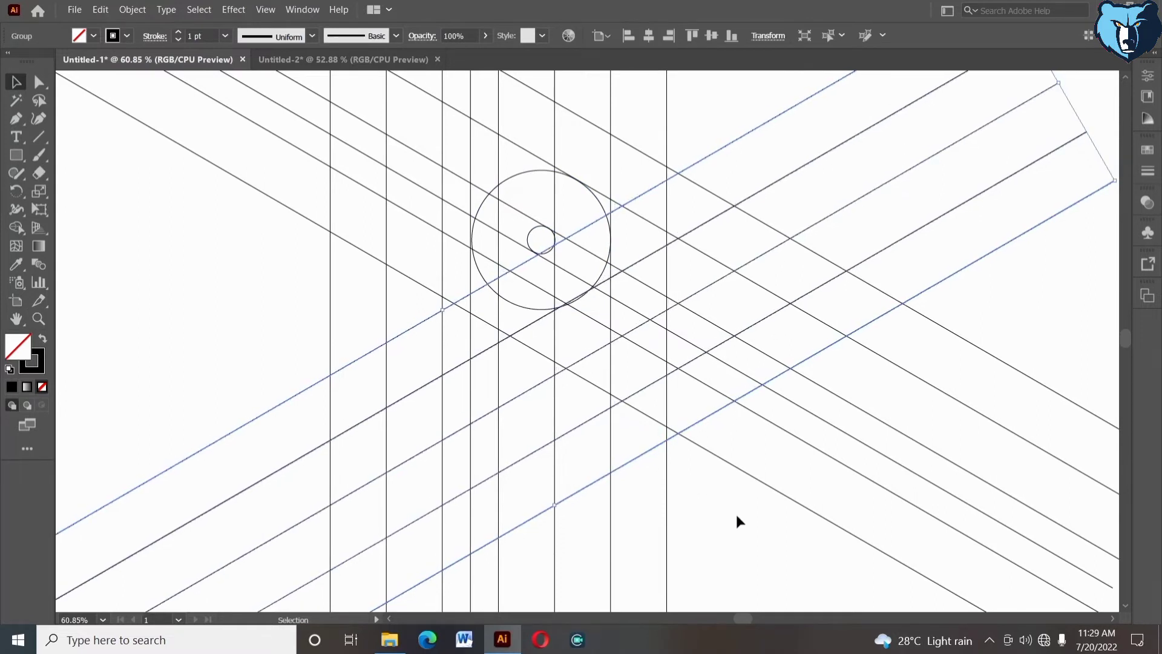
Fine-tune the height of the five-line slanted group so its second line is tangent to the underside of the large circle
key(Down)
key(Down)
key(Down)
key(Down)
key(Down)
key(Down)
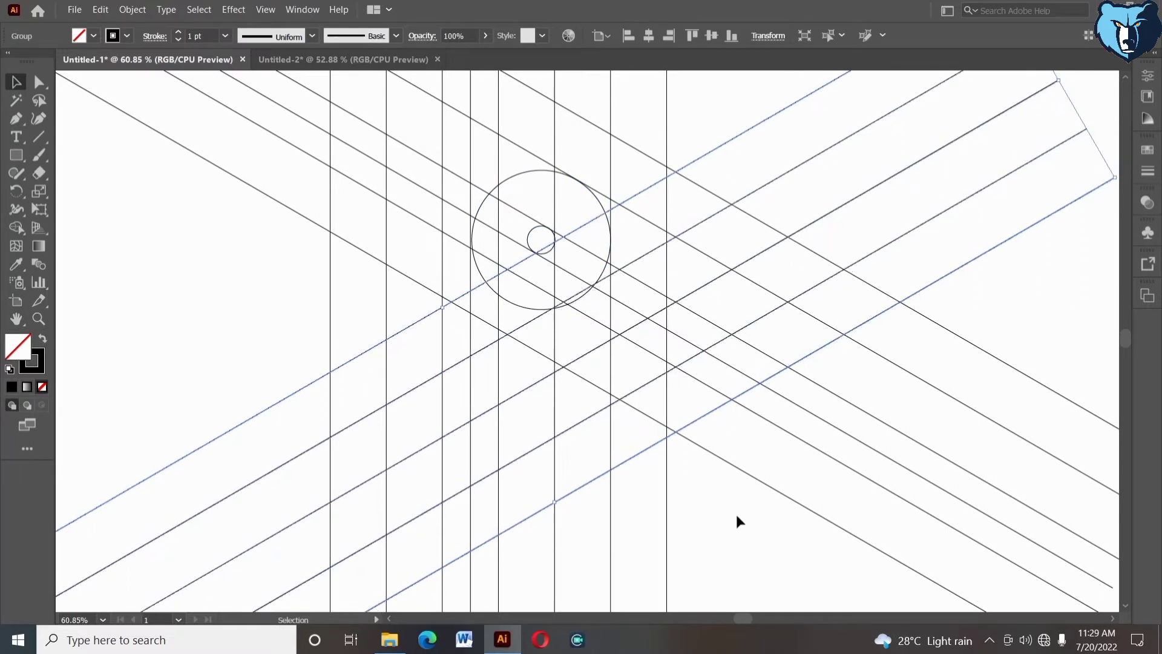
key(Up)
key(Up)
key(Up)
key(Up)
key(Up)
key(Up)
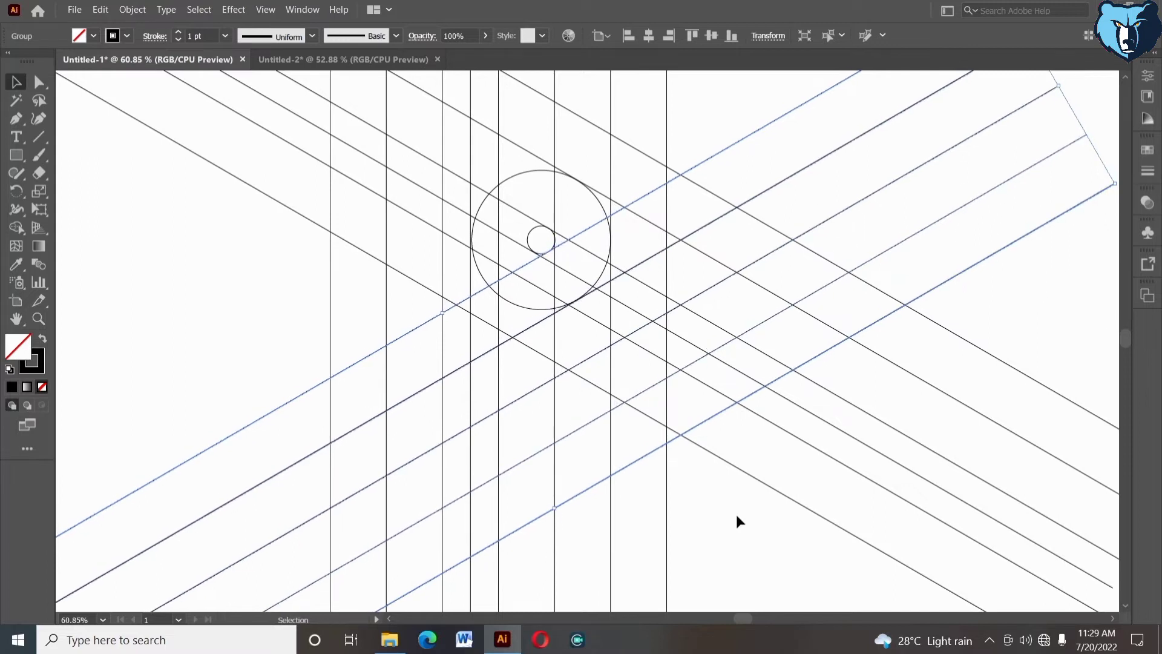
click(729, 516)
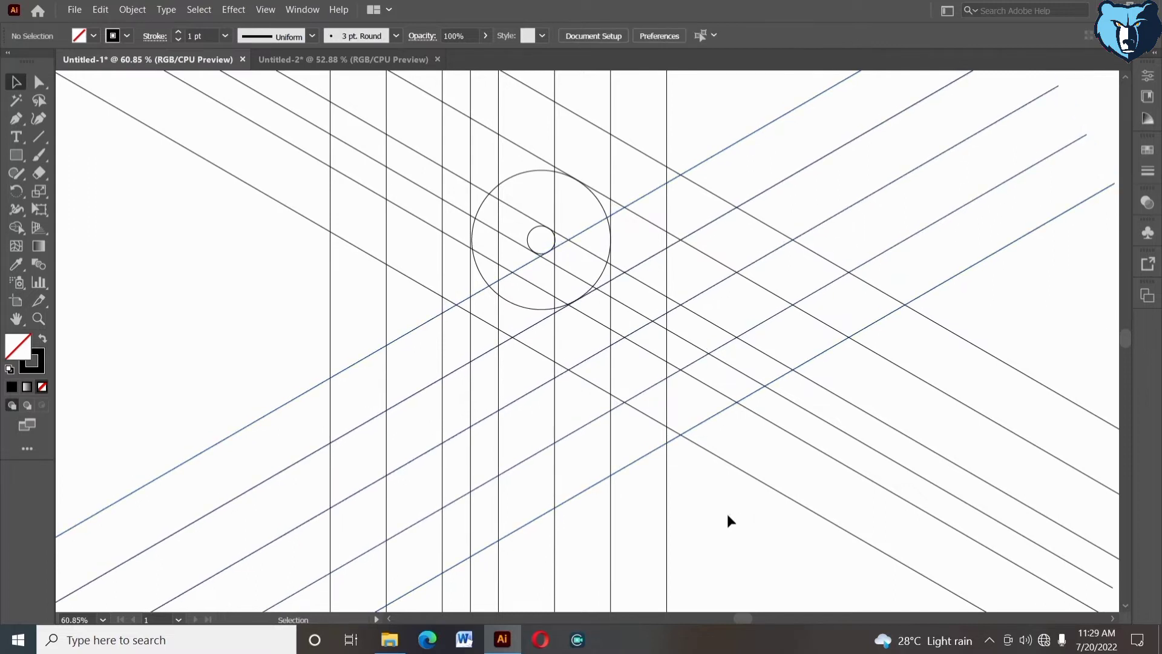
Align the vertical line beside the large circle to the circle group's left edge, using the circle group as the key object
click(515, 181)
click(522, 187)
click(491, 293)
click(460, 274)
drag(473, 277, 473, 278)
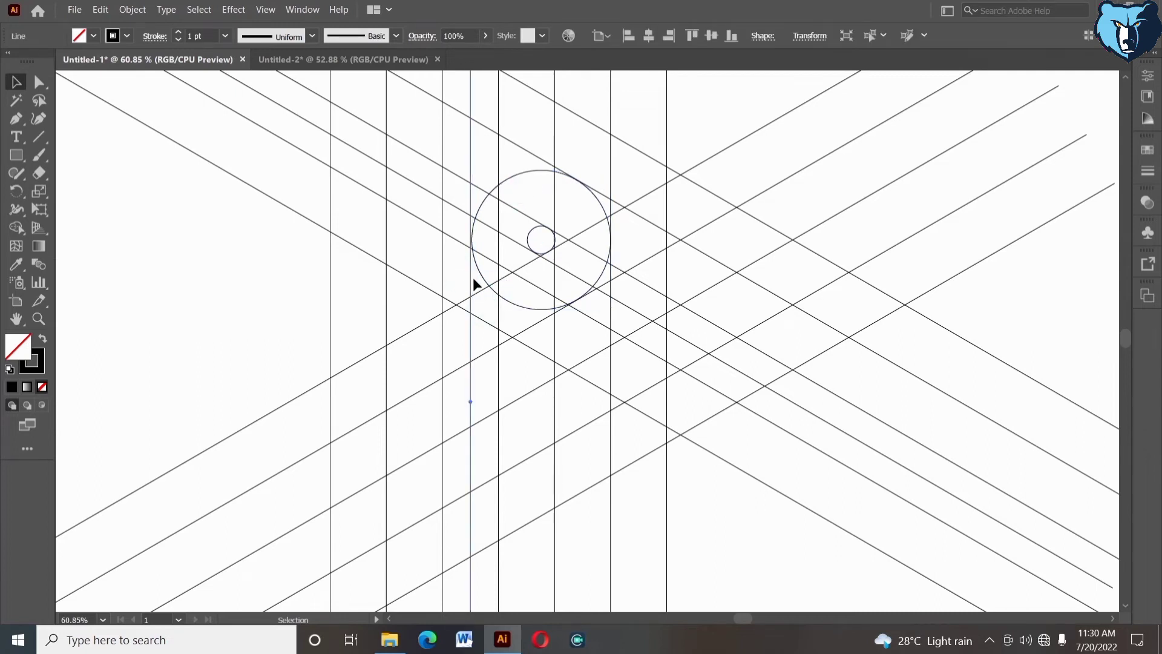
shift+click(481, 275)
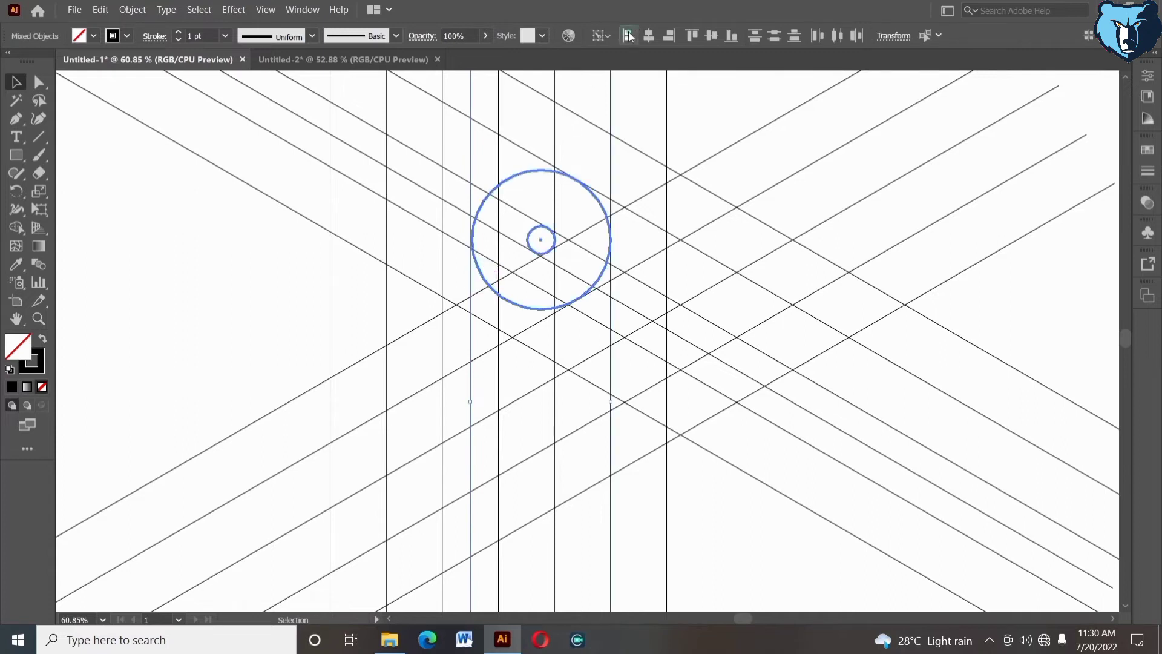
click(715, 516)
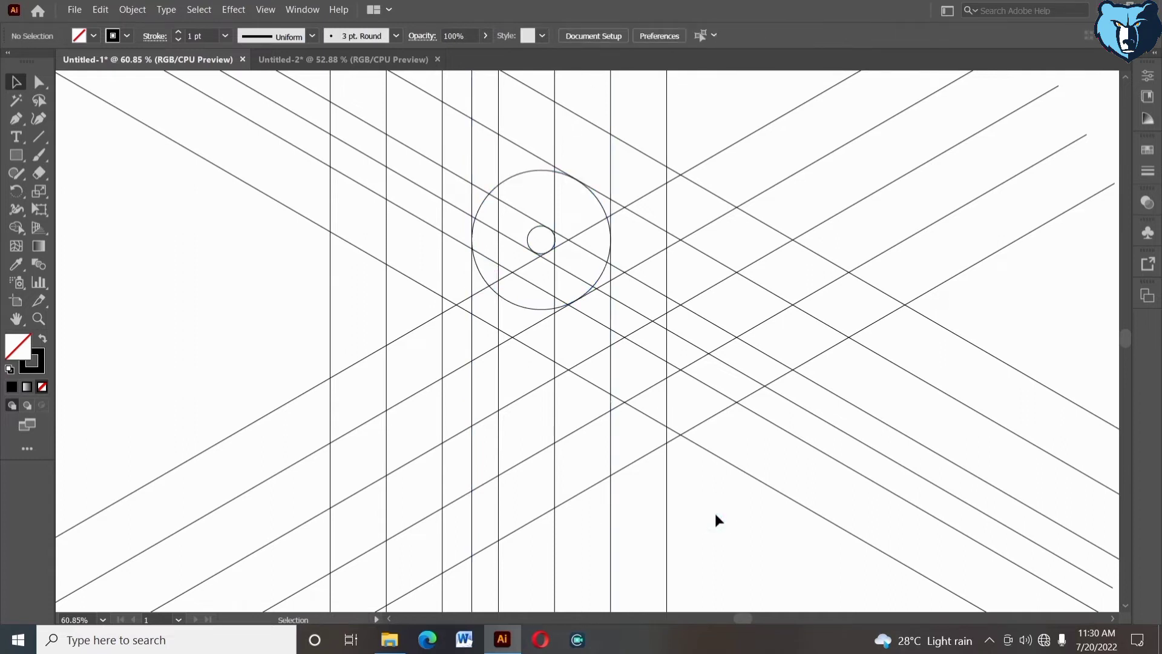
Duplicate the circle group in place and move the copy straight down until its large circle touches the five-line slanted group's fourth line
click(525, 168)
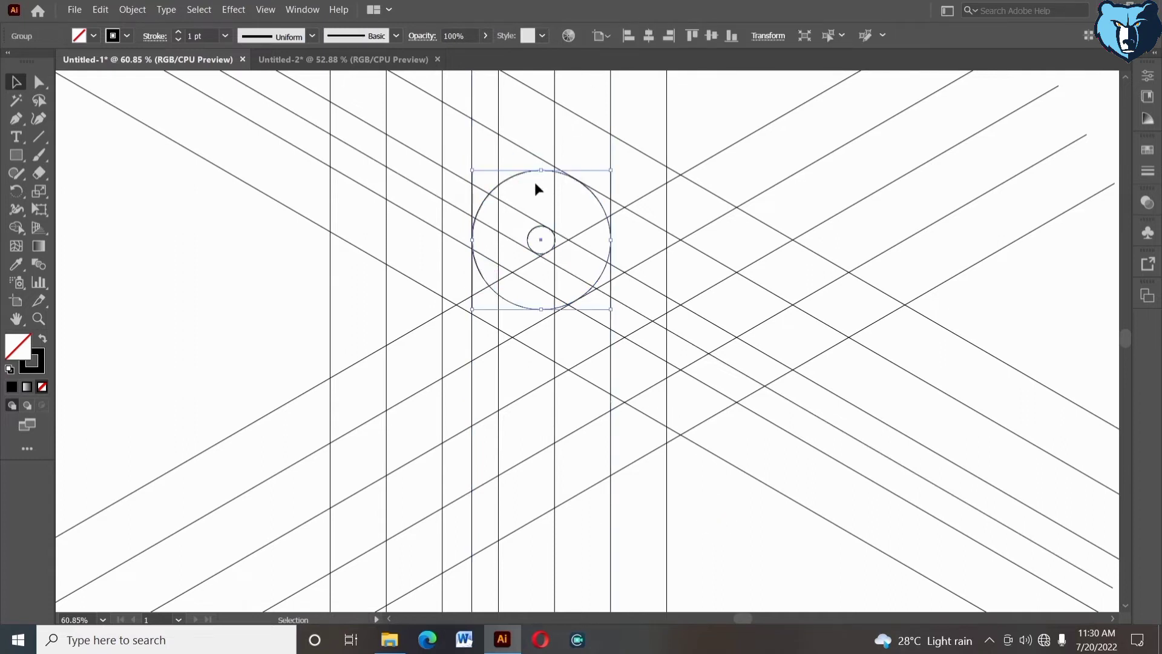
click(100, 9)
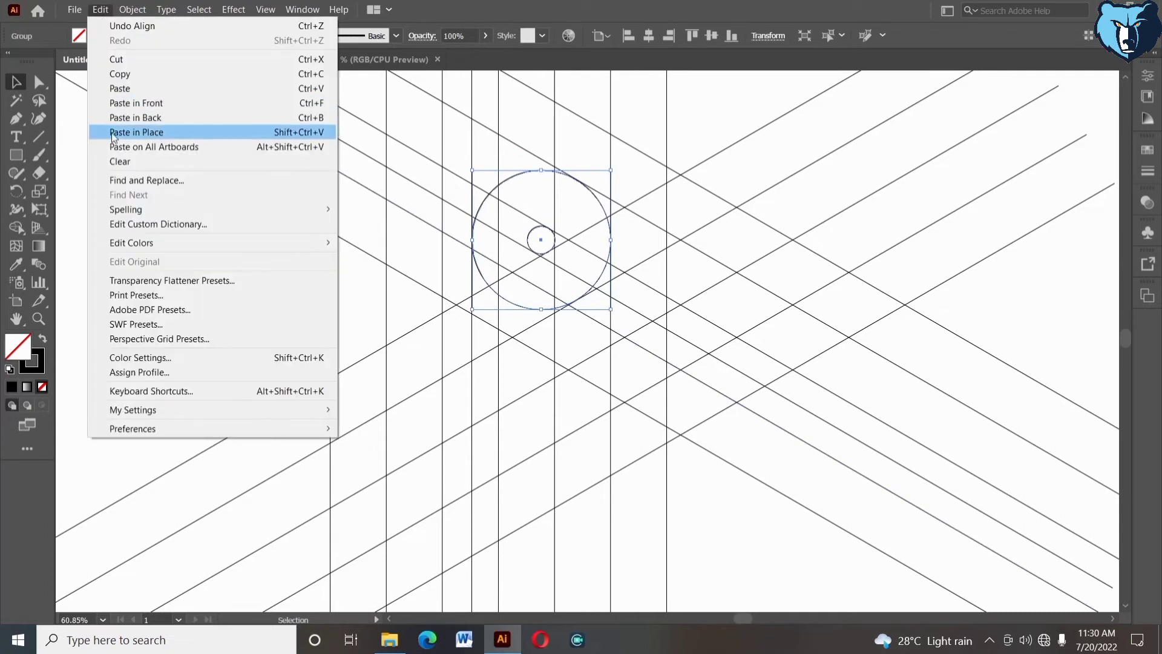
click(112, 133)
key(shift+Down)
key(shift+Down)
key(shift+Down)
key(shift+Down)
key(shift+Down)
key(shift+Down)
key(shift+Down)
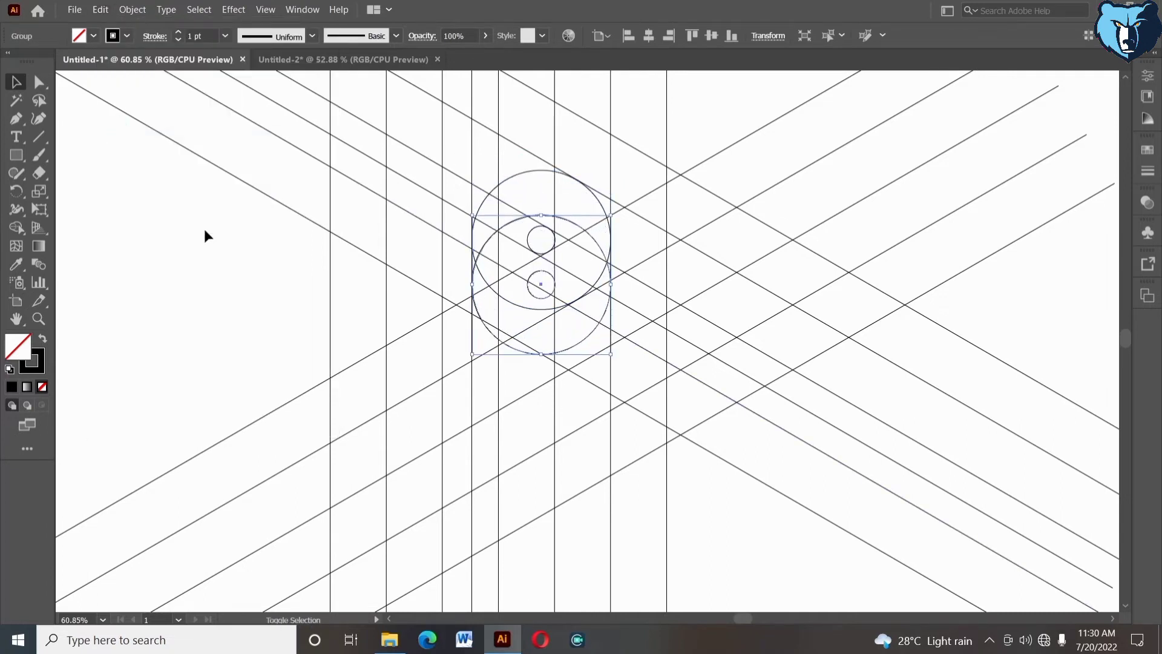
key(shift+Down)
key(shift+Down)
key(shift+Down)
key(shift+Down)
key(shift+Down)
key(shift+Down)
key(shift+Down)
key(shift+Down)
key(shift+Down)
key(shift+Down)
key(shift+Down)
key(shift+Down)
key(shift+Down)
key(shift+Down)
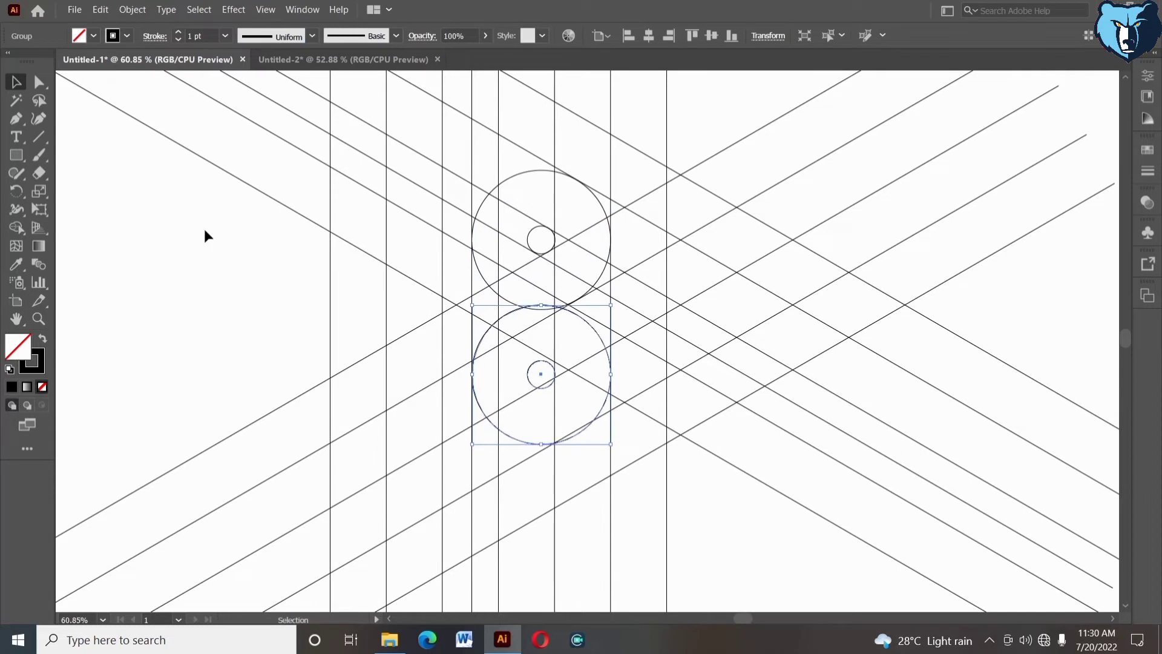
key(shift+Up)
click(711, 514)
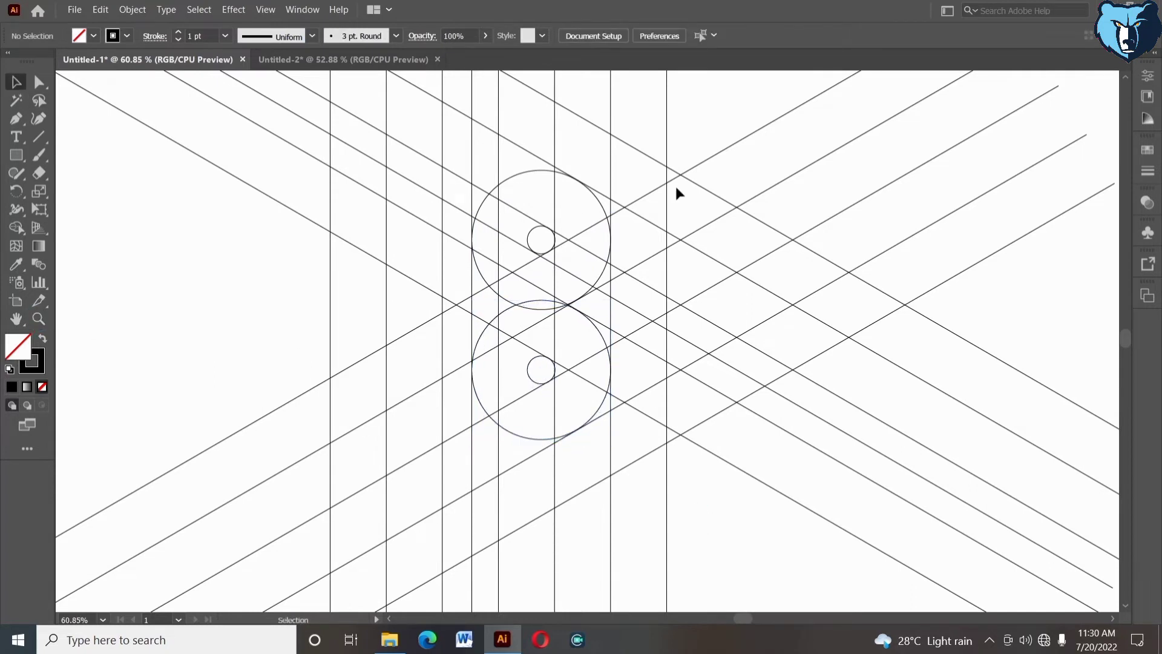
Select all lines and circles and use Shape Builder to merge the upper diagonal band with the upper circle's outer curve into a black shape
click(34, 322)
alt+click(209, 319)
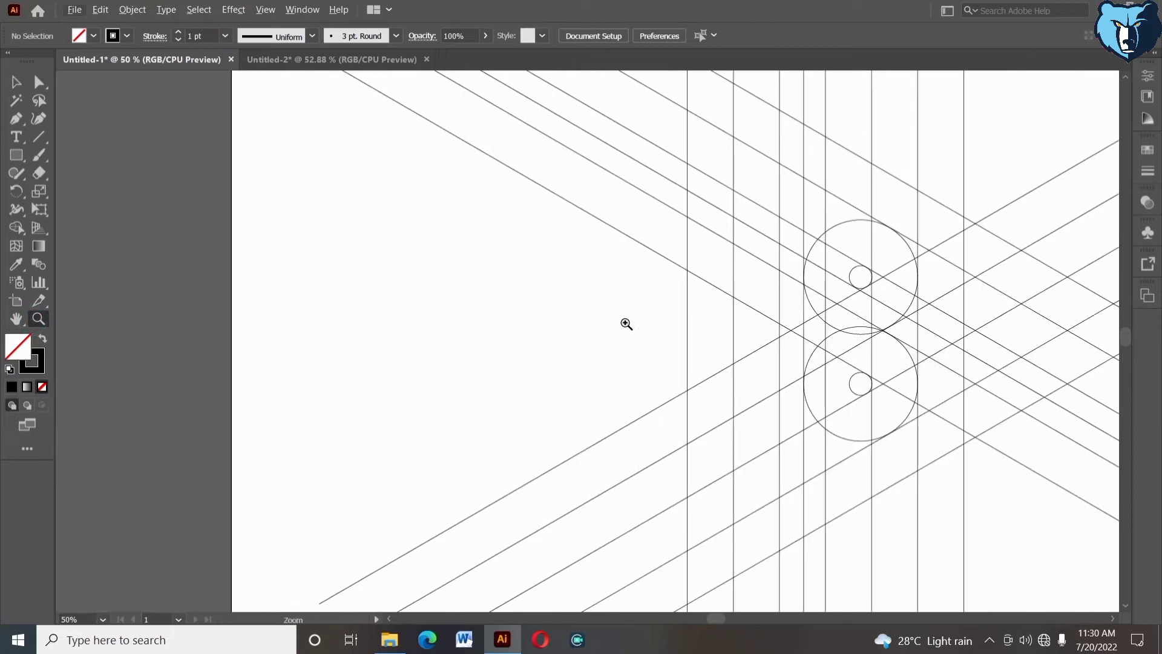
drag(618, 326, 332, 308)
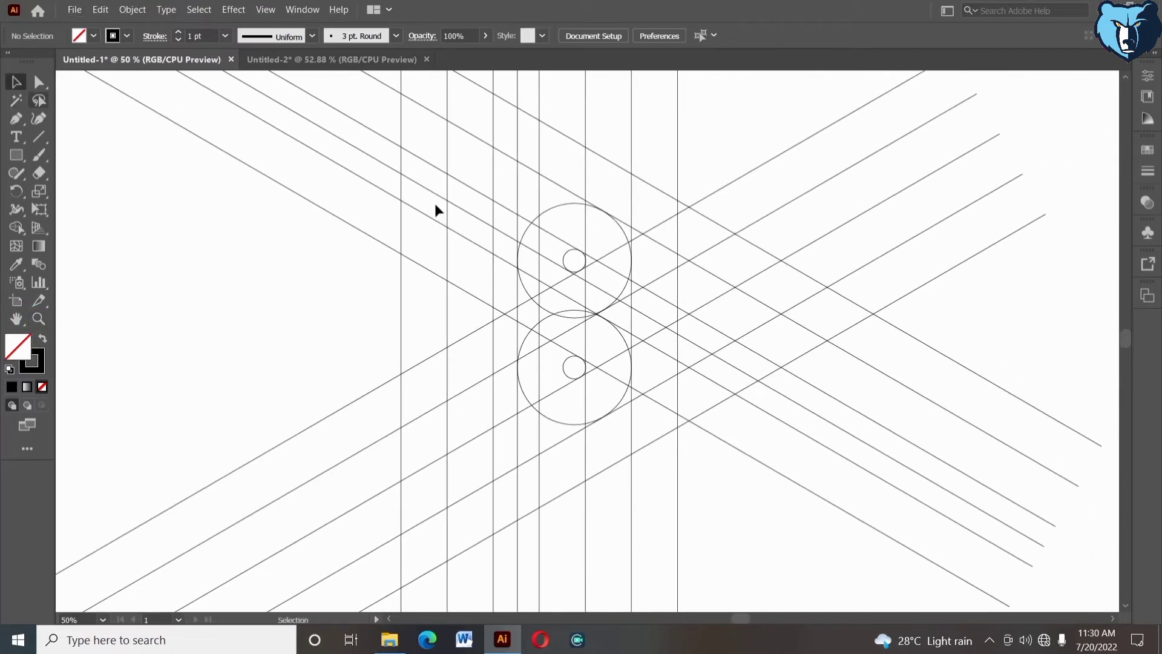
drag(729, 102, 325, 524)
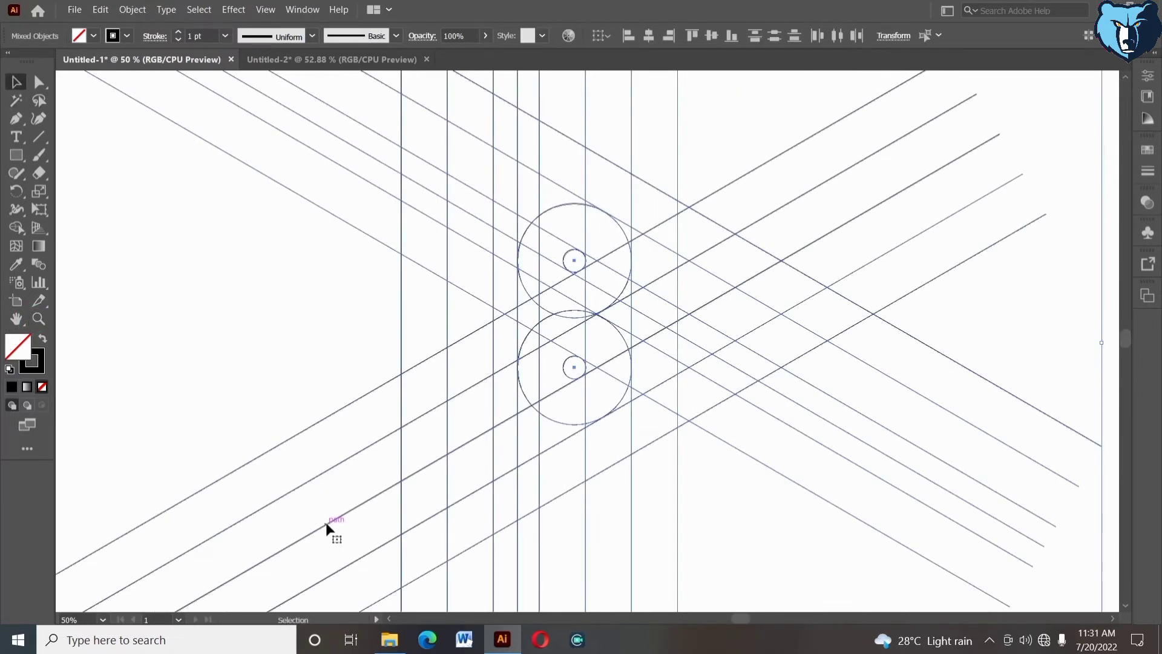
click(16, 227)
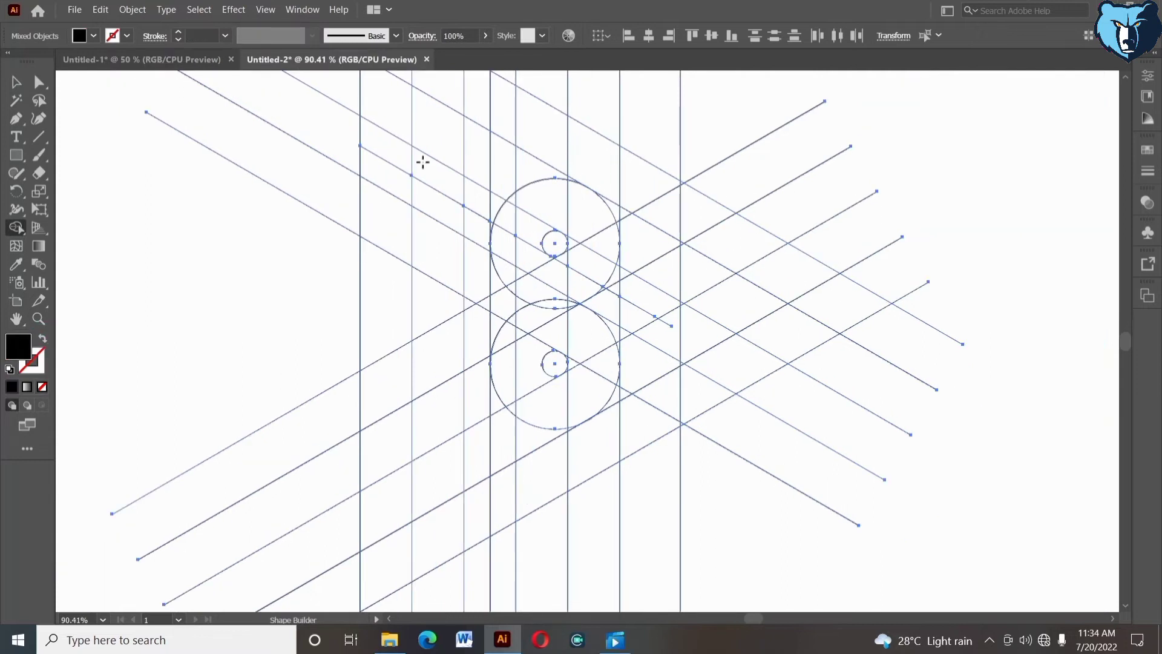
drag(434, 143, 548, 203)
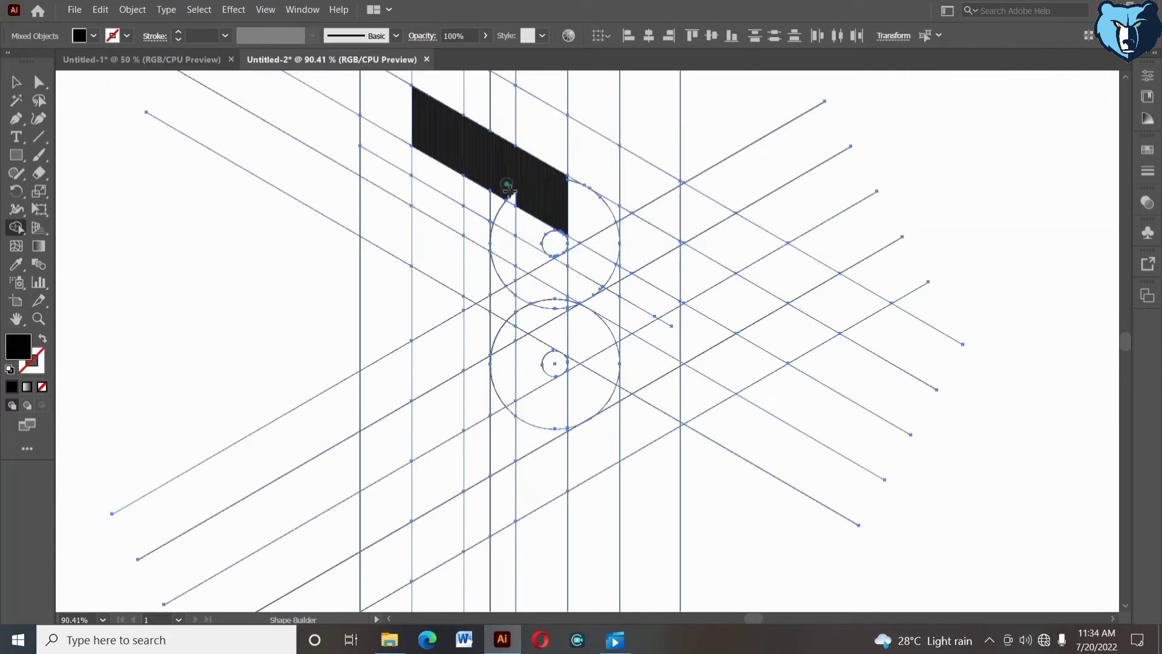
click(565, 189)
drag(593, 216, 596, 259)
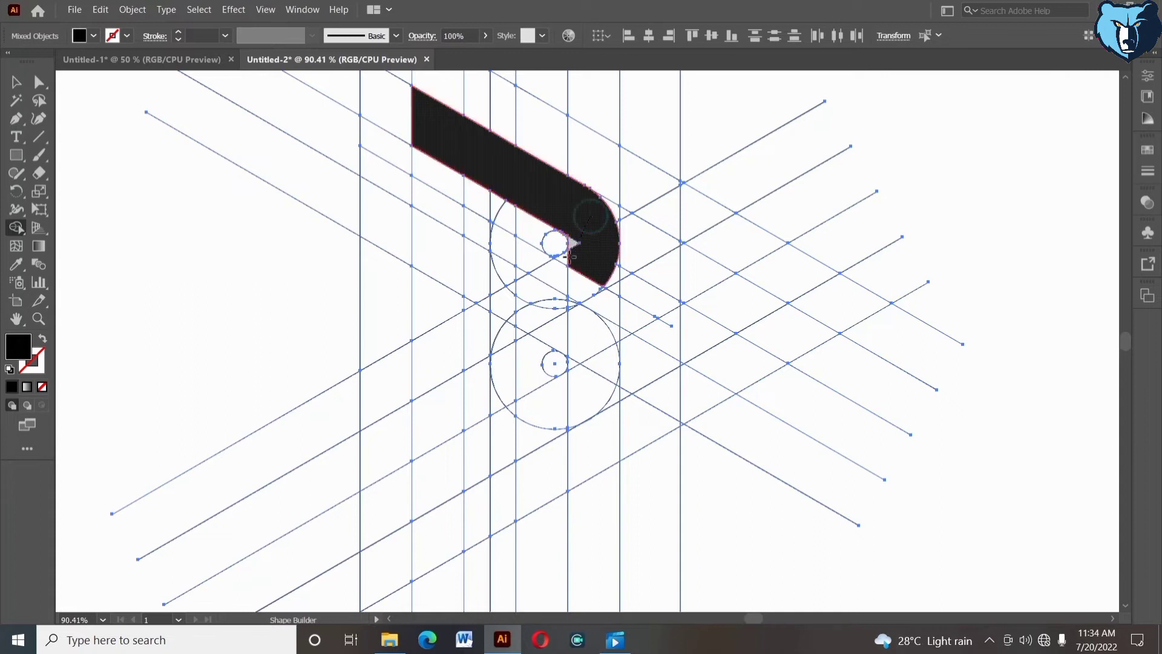
click(38, 319)
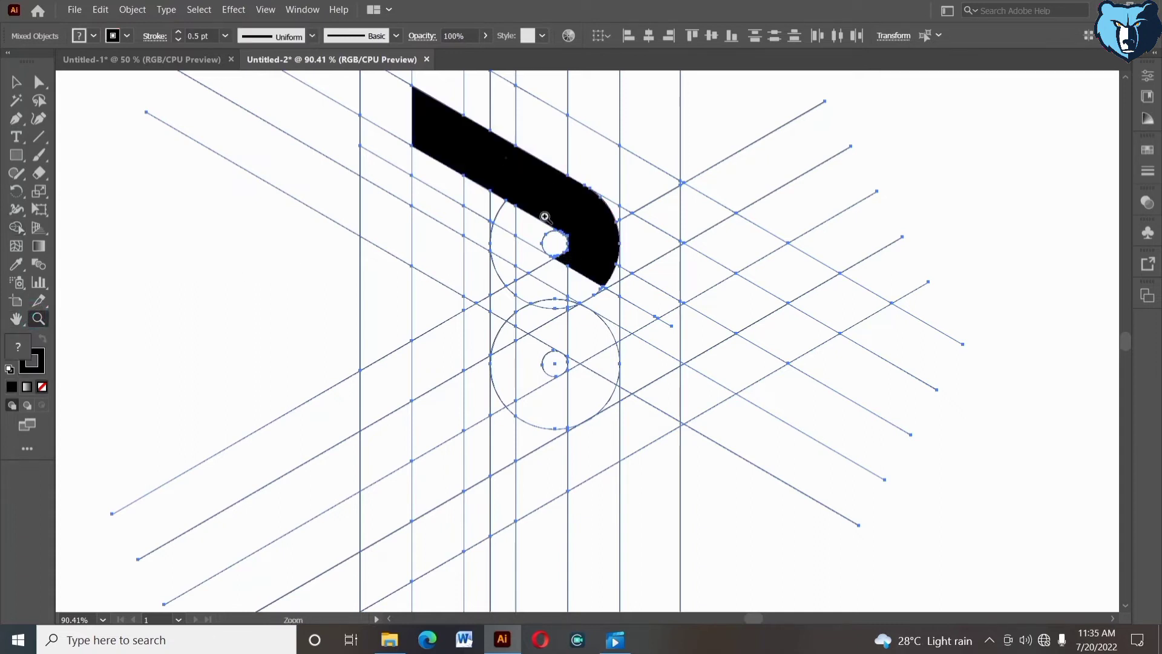
mouse_move(515, 145)
mouse_down()
mouse_move(618, 349)
mouse_move(639, 352)
mouse_move(708, 173)
mouse_up()
click(17, 230)
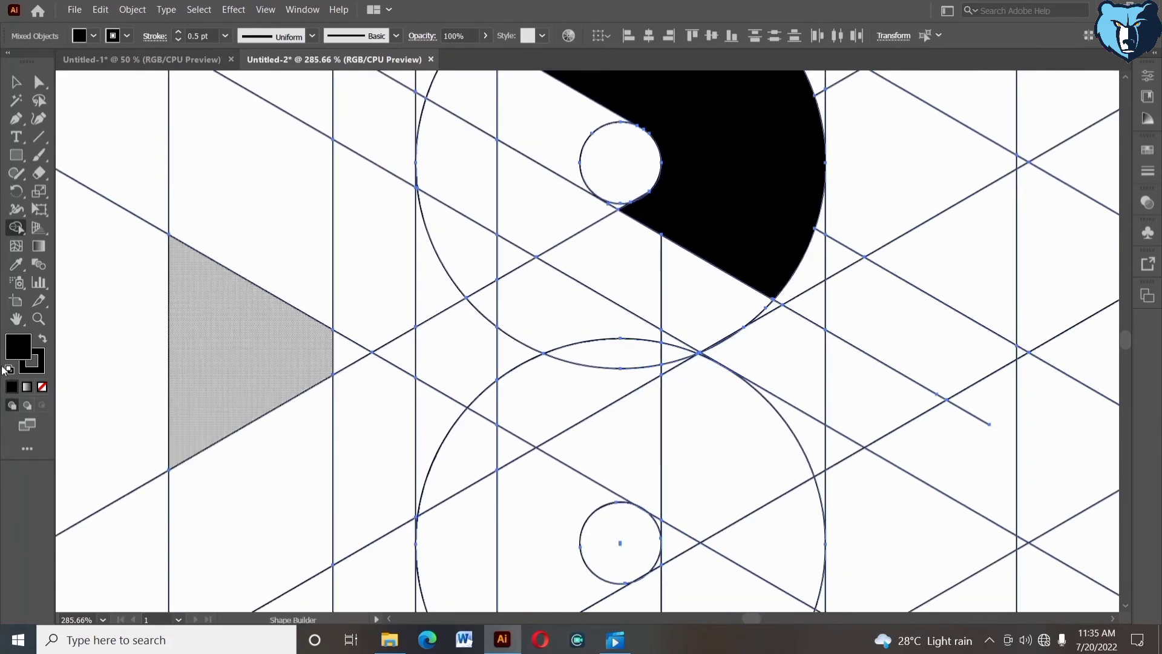
Extend the black shape with Shape Builder by merging in the returning lower-left diagonal band and the vertical leg below it
click(37, 319)
alt+click(403, 393)
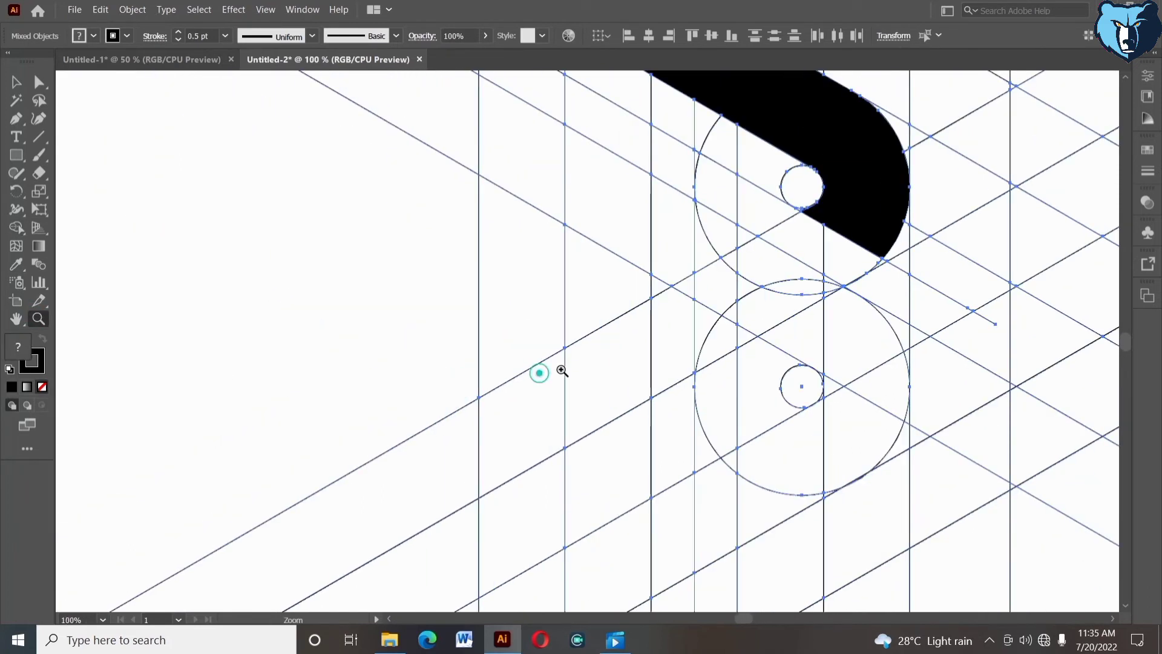
alt+click(539, 372)
drag(669, 319, 555, 366)
drag(362, 375, 294, 331)
mouse_move(458, 472)
mouse_down()
mouse_move(449, 371)
mouse_move(562, 308)
mouse_move(507, 292)
mouse_up()
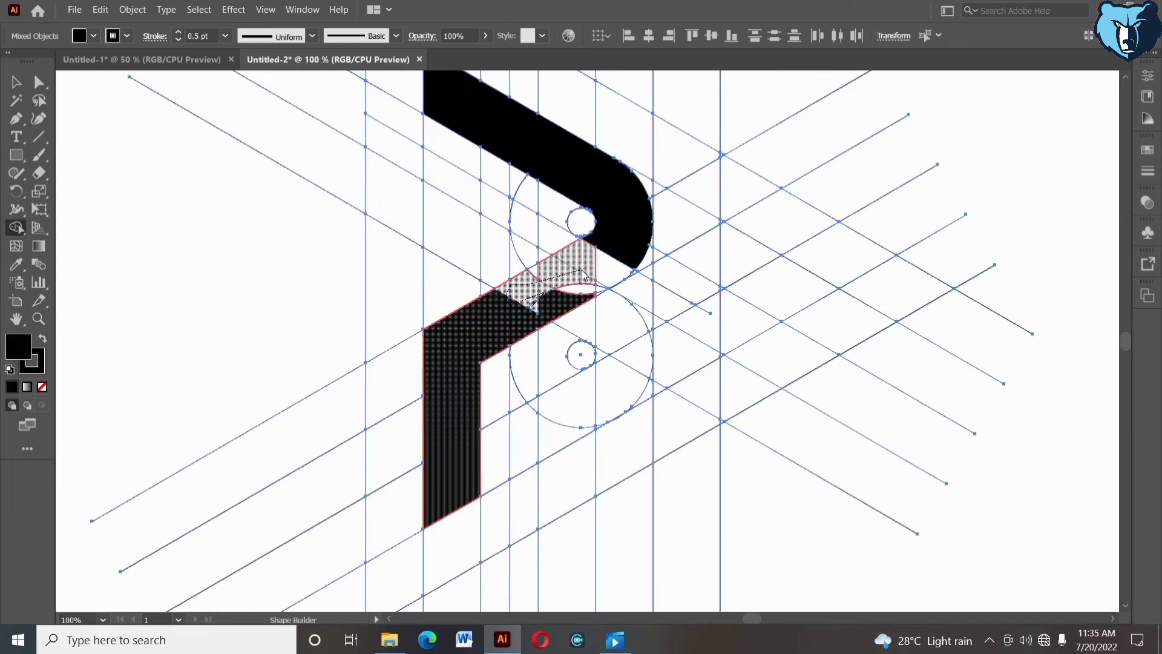
drag(584, 275, 586, 274)
mouse_move(536, 281)
mouse_down()
mouse_move(526, 274)
mouse_move(563, 309)
mouse_move(601, 290)
mouse_up()
drag(617, 229, 591, 280)
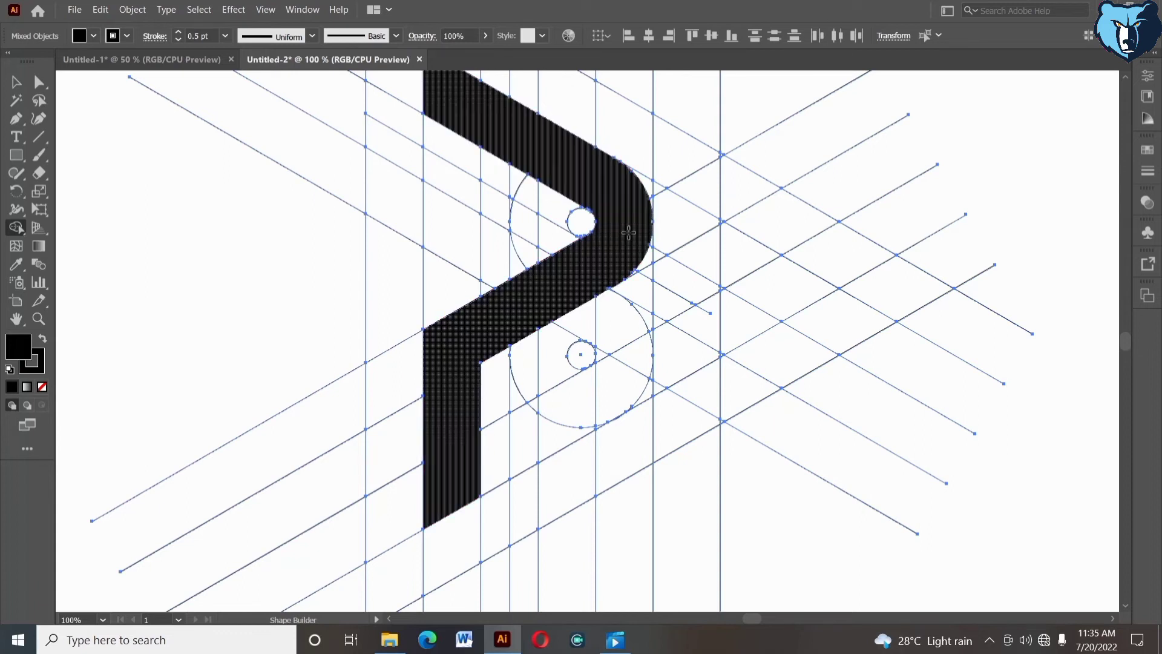
Set the fill to teal and merge the bent region inside the black shape's upper opening, down to the returning diagonal band
click(94, 36)
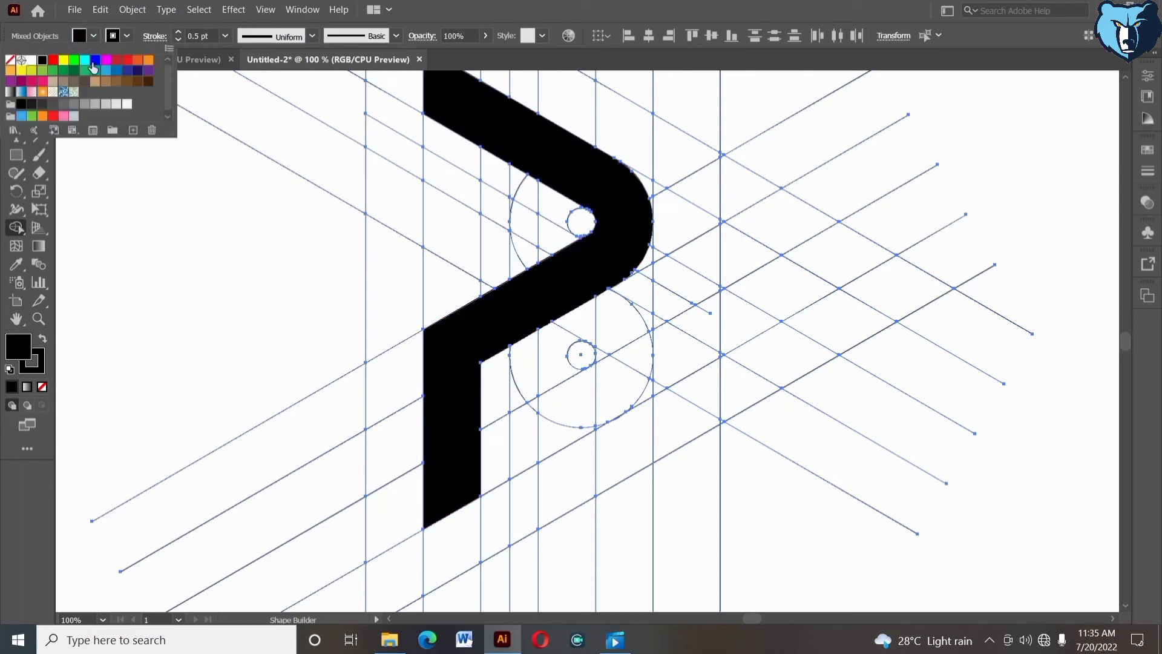
click(187, 193)
mouse_move(590, 350)
mouse_down()
mouse_move(552, 370)
mouse_move(545, 397)
mouse_up()
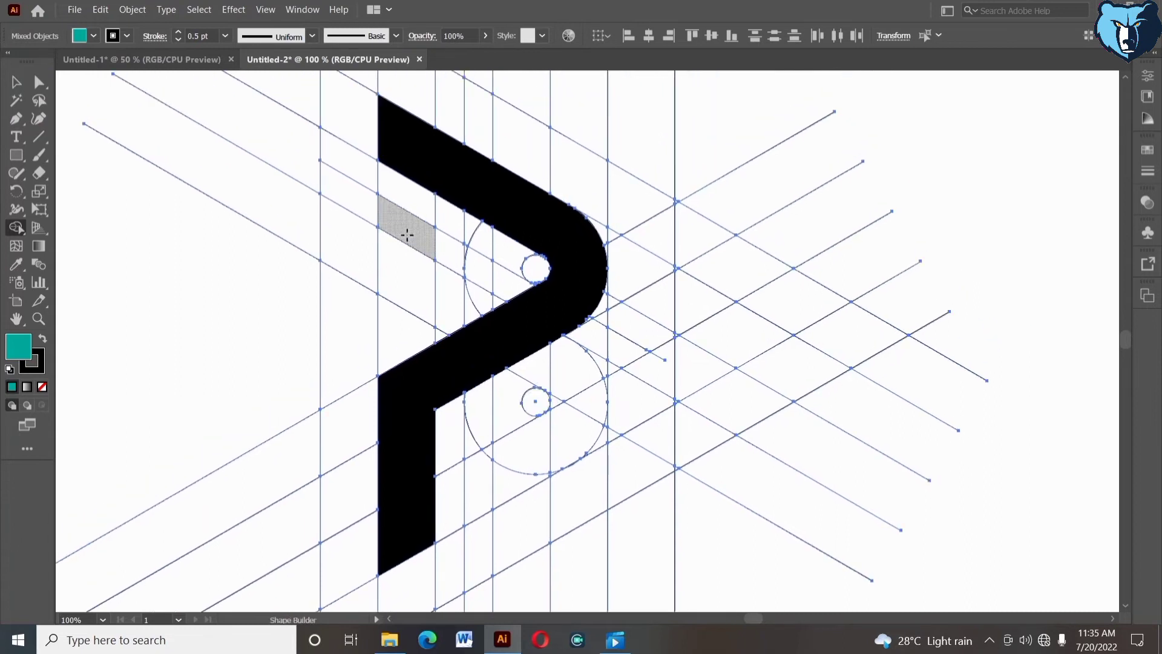
mouse_move(407, 235)
mouse_down()
mouse_move(403, 280)
mouse_move(495, 301)
mouse_up()
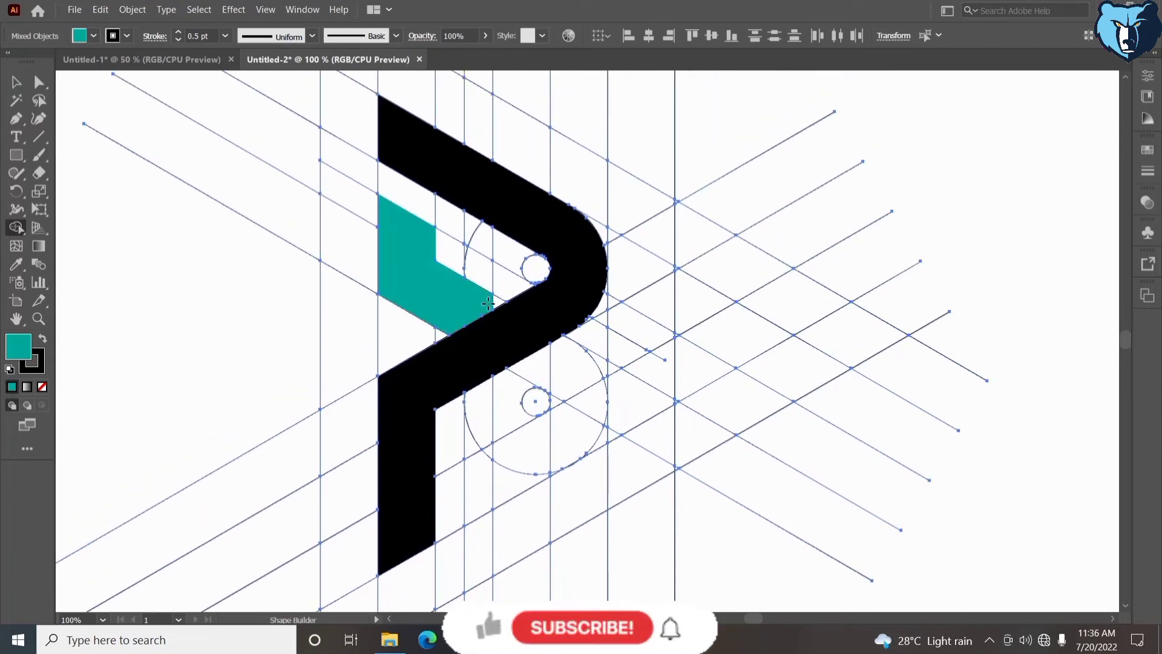
Recolour the teal bent shape with a dark grey fill using Shape Builder
click(85, 43)
click(75, 104)
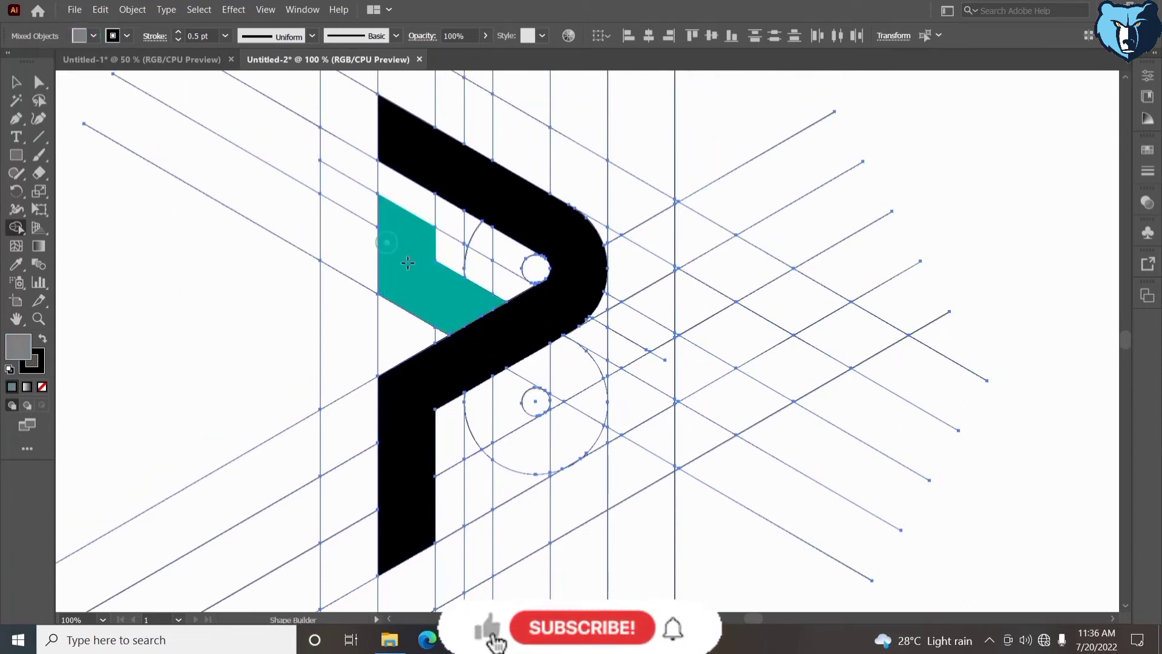
click(81, 35)
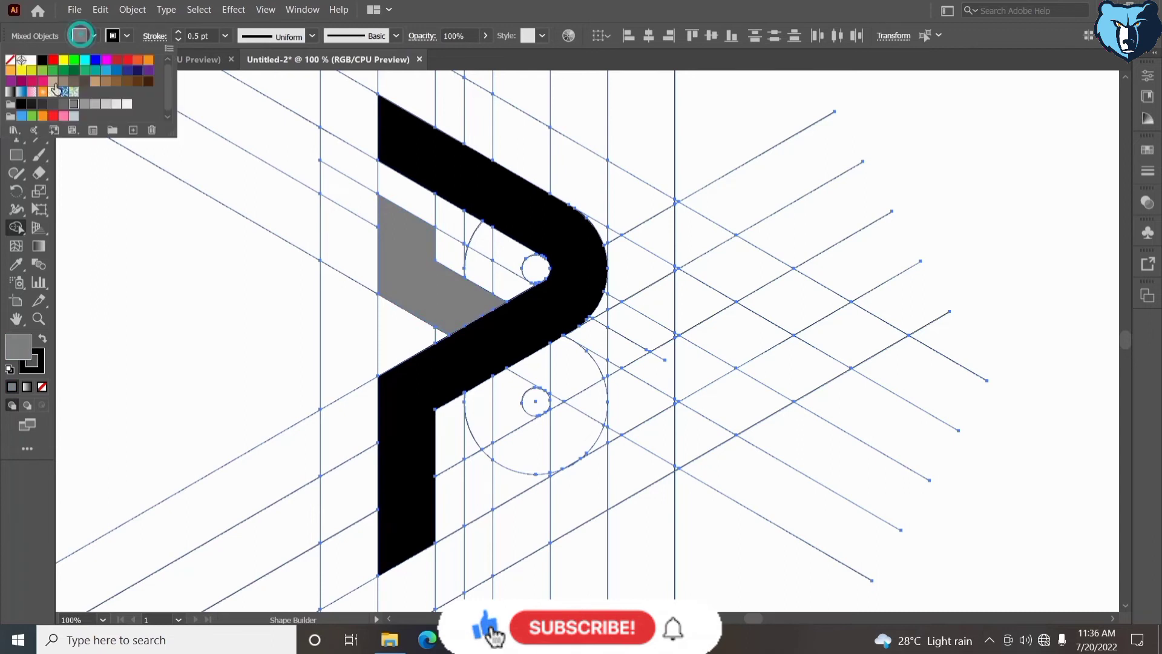
click(451, 260)
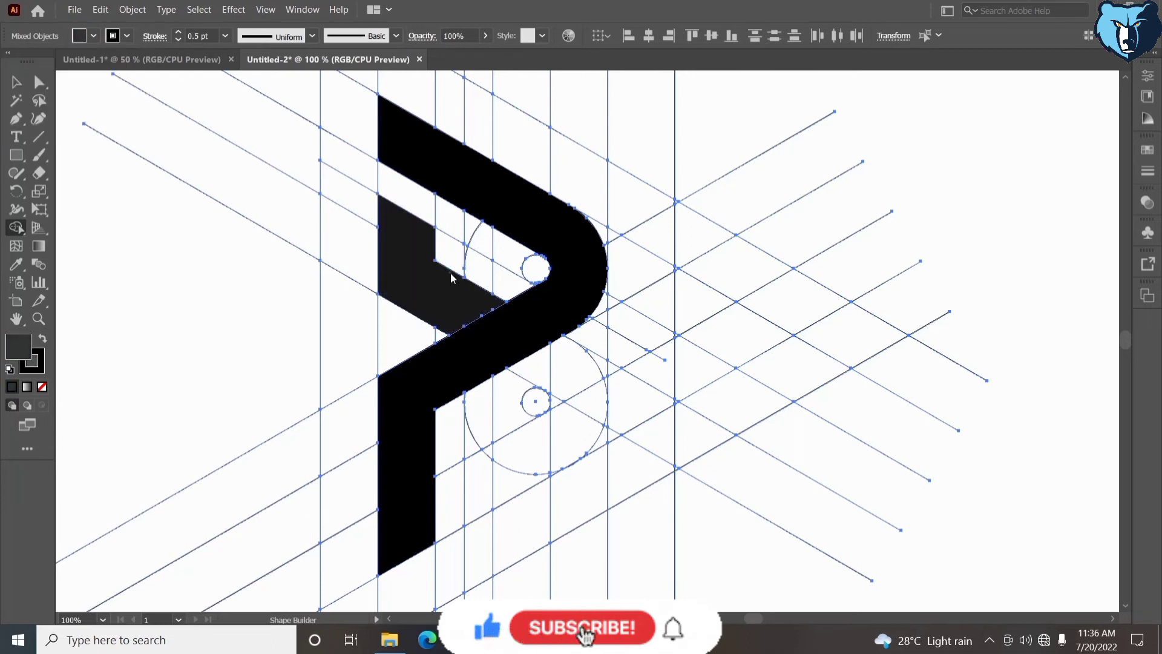
Merge the lower circle's outer curve and its adjoining diagonal bands into a dark grey bowl beneath the black shape
drag(446, 293, 417, 236)
click(416, 233)
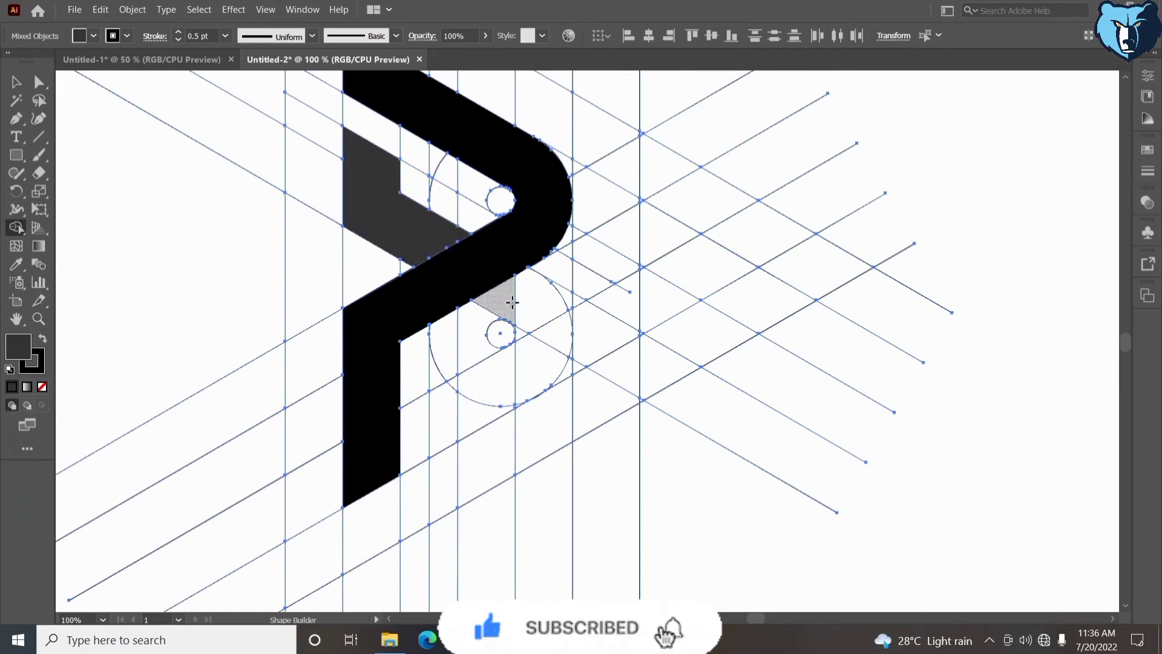
click(533, 308)
mouse_move(461, 415)
mouse_down()
mouse_move(516, 388)
mouse_move(450, 388)
mouse_move(519, 402)
mouse_up()
mouse_move(547, 350)
mouse_down()
mouse_move(540, 317)
mouse_move(604, 369)
mouse_up()
Merge the small corner slivers beside the lower small circle into the dark grey bowl so its inner corner is rounded
click(38, 318)
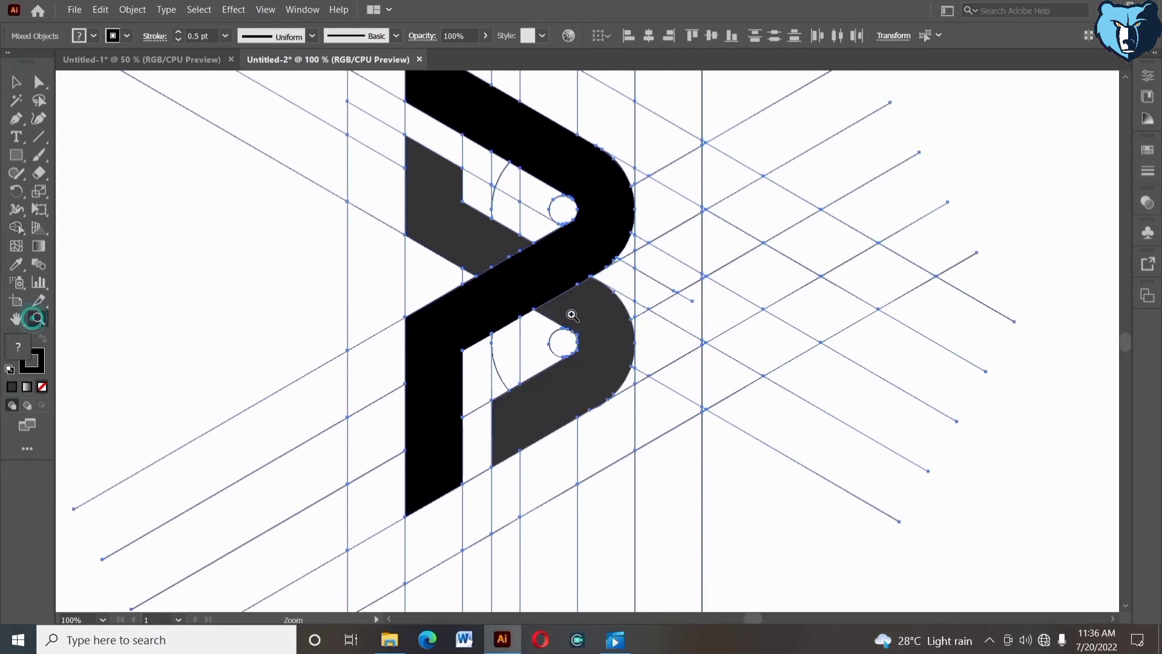
drag(563, 406, 563, 406)
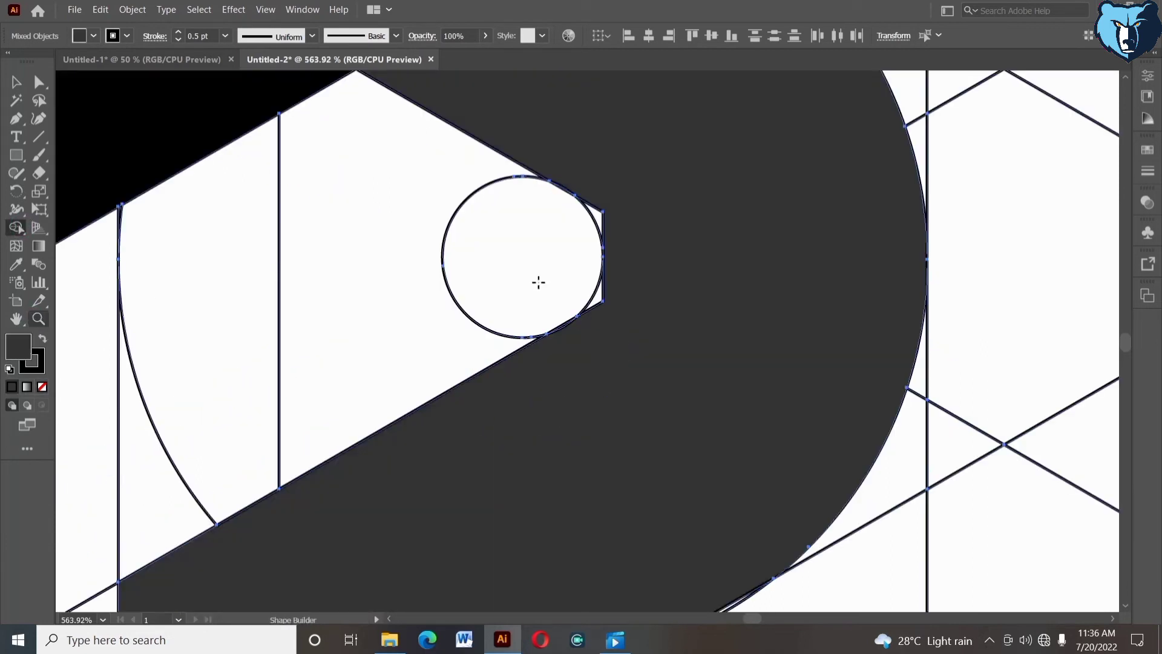
drag(630, 187, 651, 262)
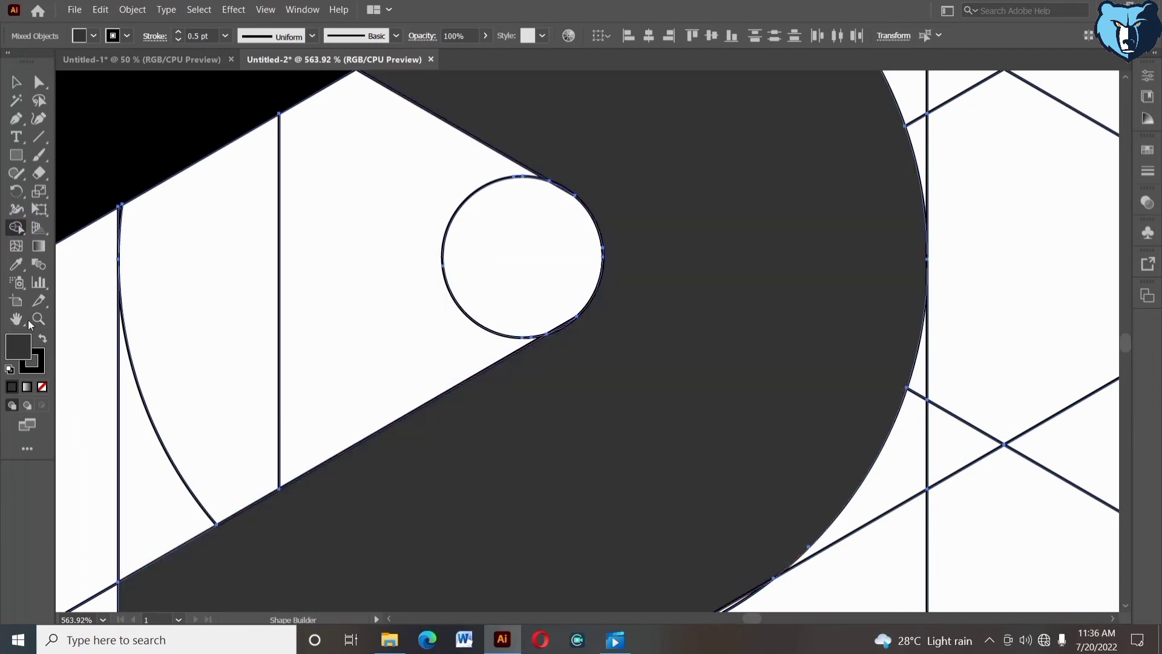
alt+click(570, 434)
alt+click(571, 417)
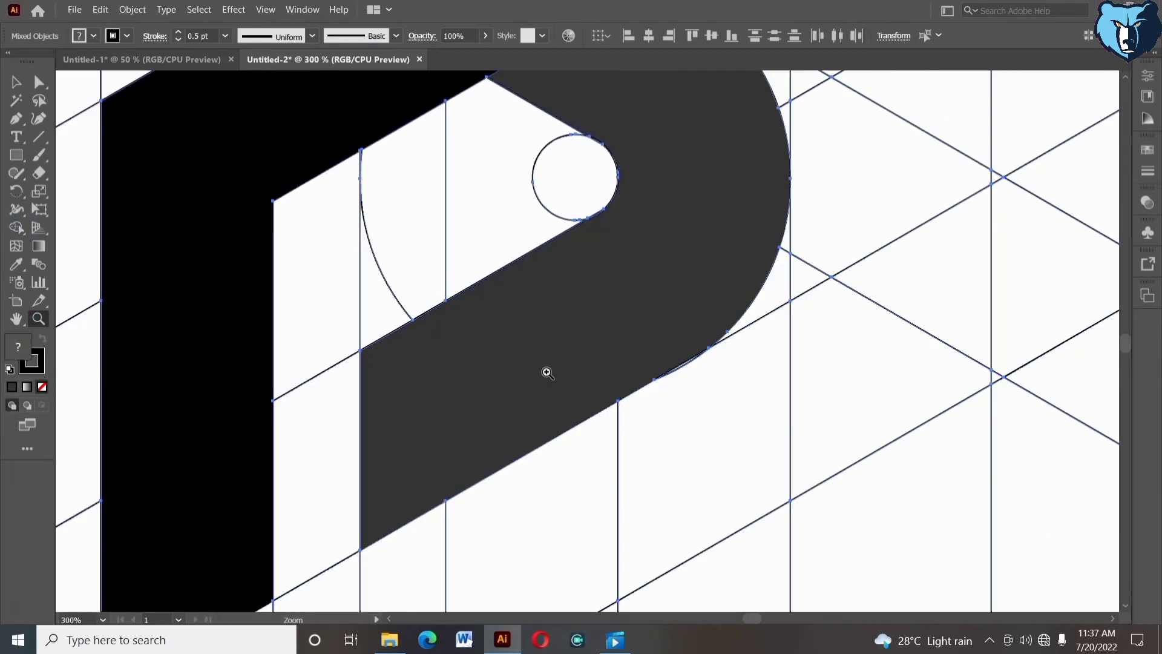
alt+click(540, 361)
alt+click(539, 333)
alt+click(612, 279)
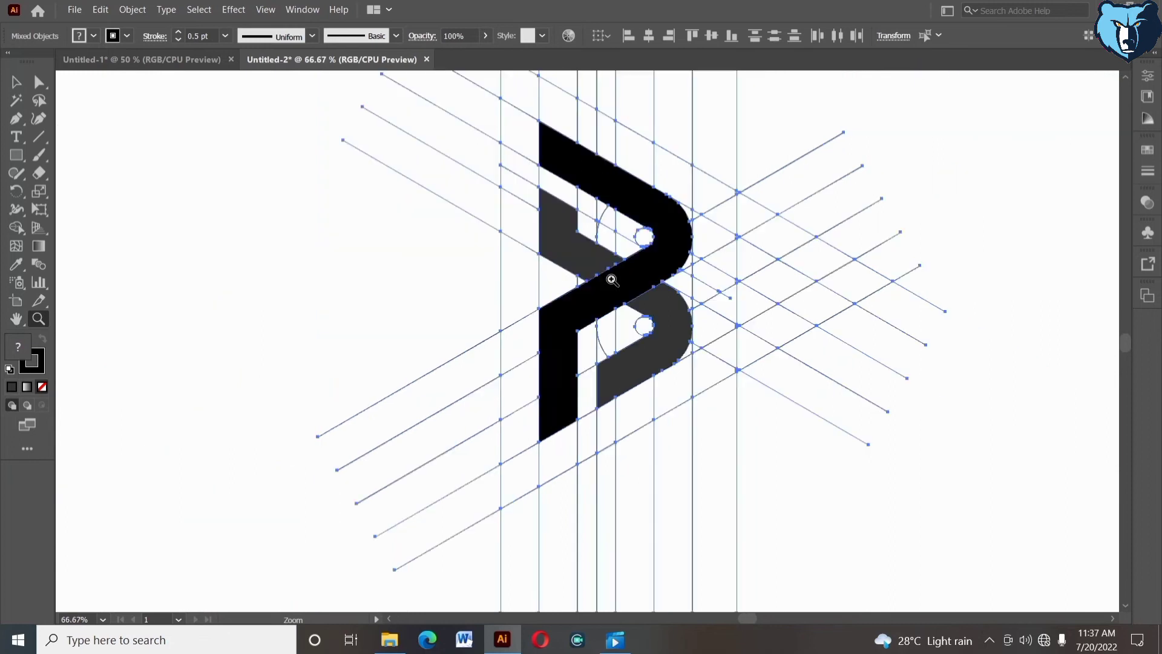
drag(571, 312, 556, 322)
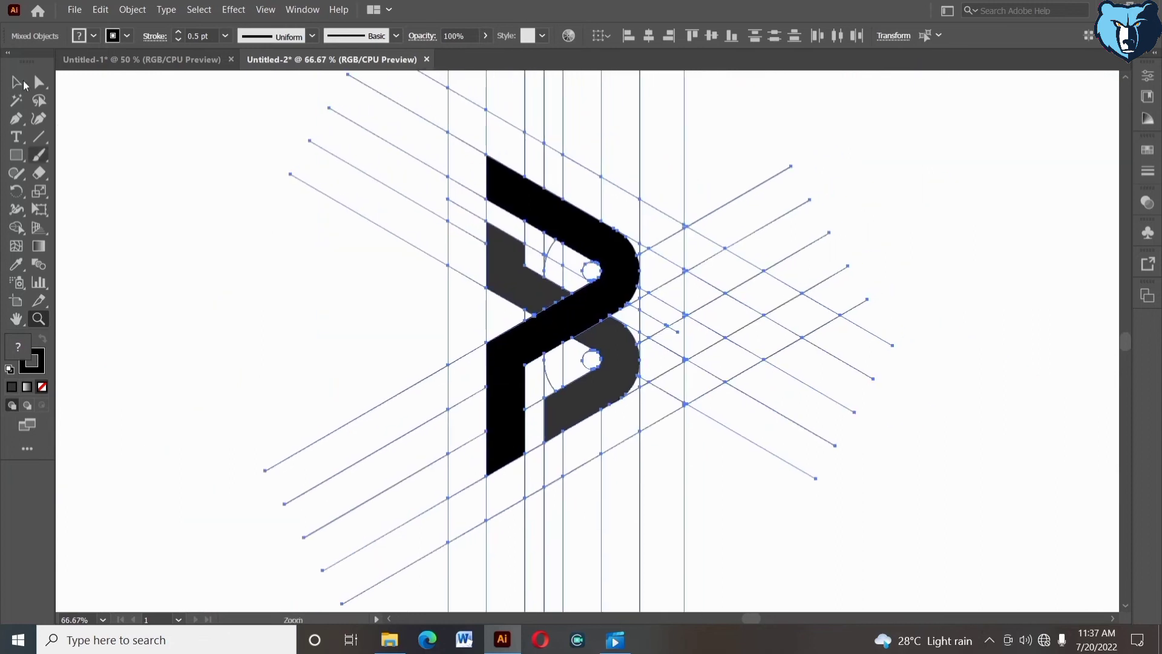
Try to cut the black and dark grey logo shapes out of the construction grid
click(24, 85)
click(382, 303)
click(574, 251)
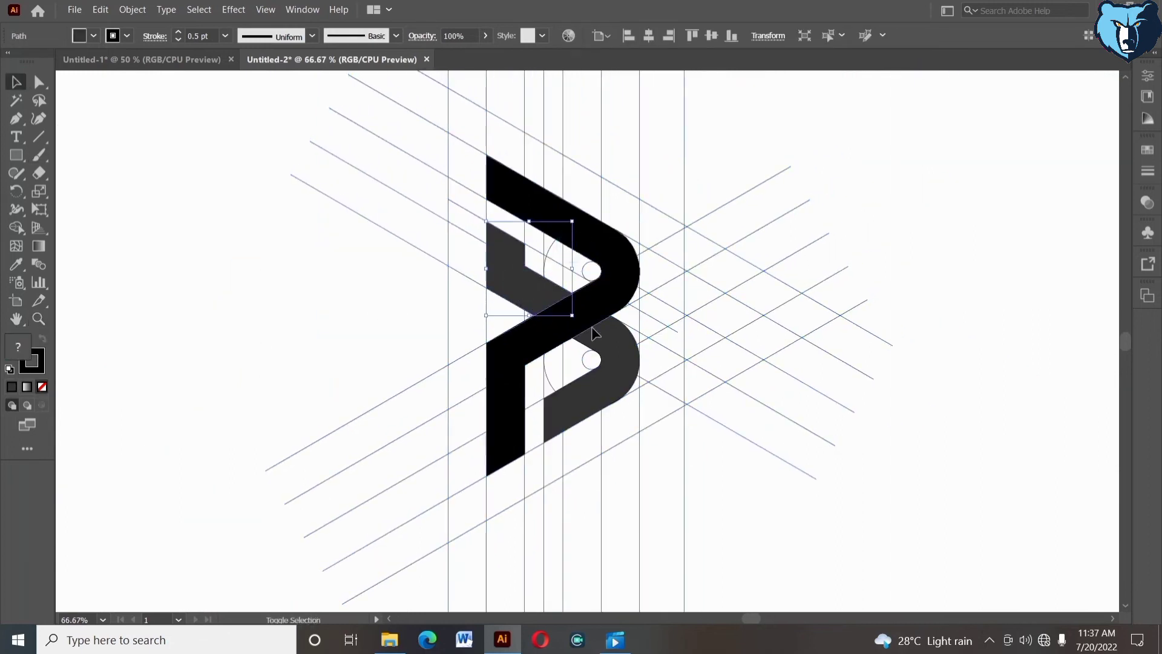
click(101, 9)
click(113, 72)
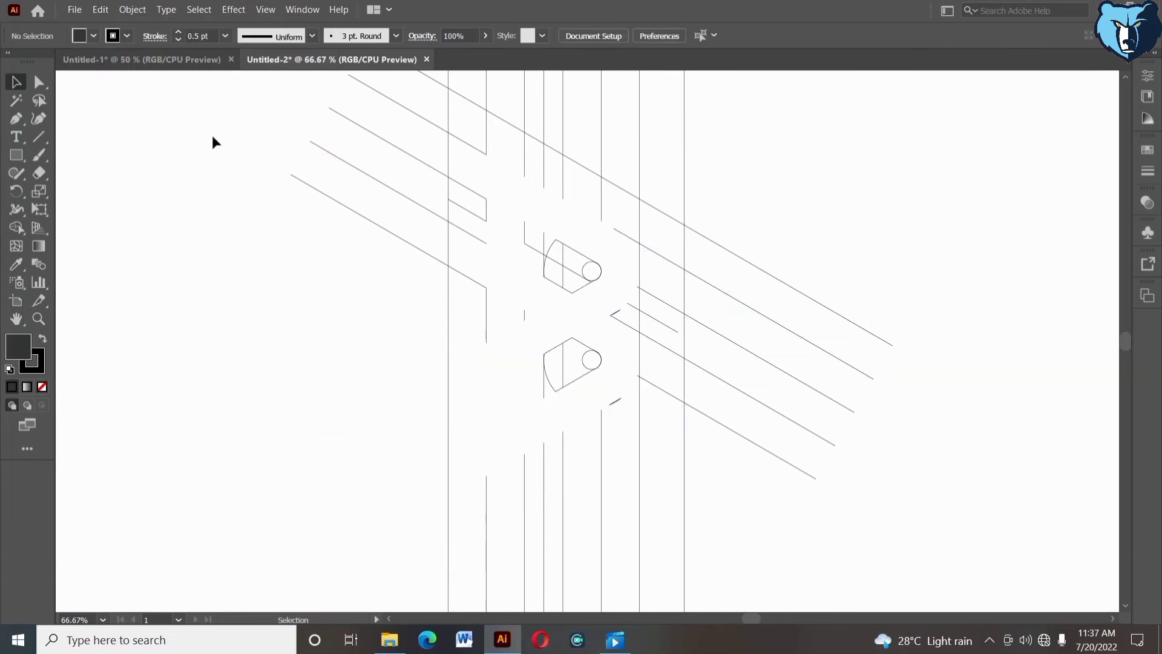
key(ctrl+f)
right_click(213, 136)
click(207, 213)
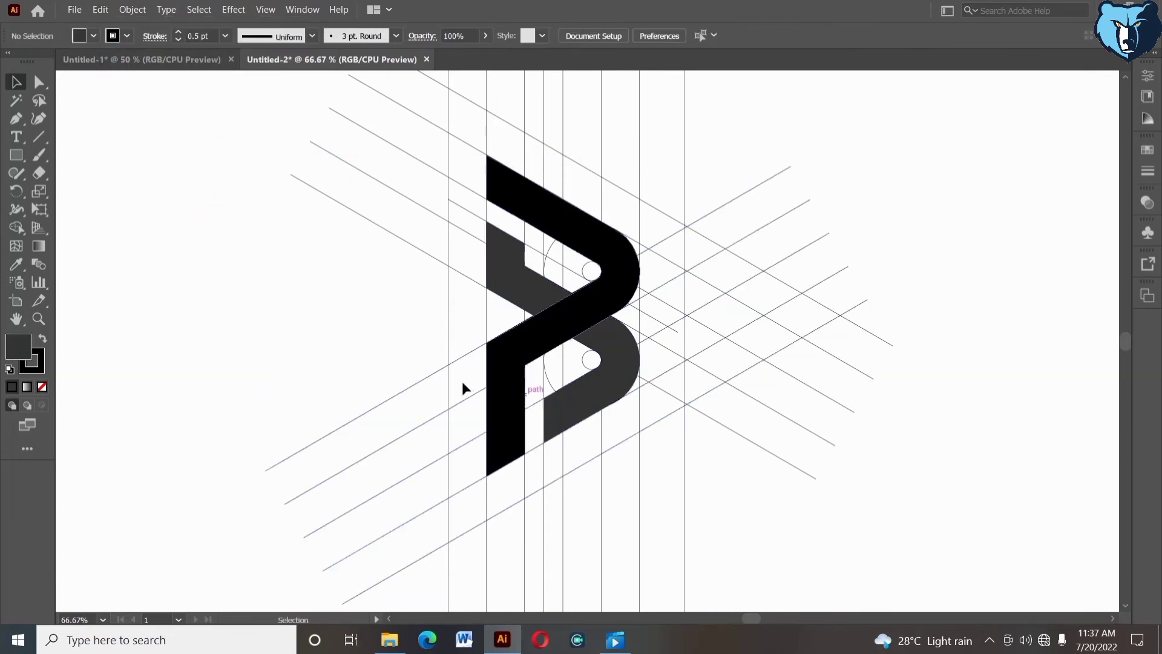
right_click(466, 397)
click(344, 317)
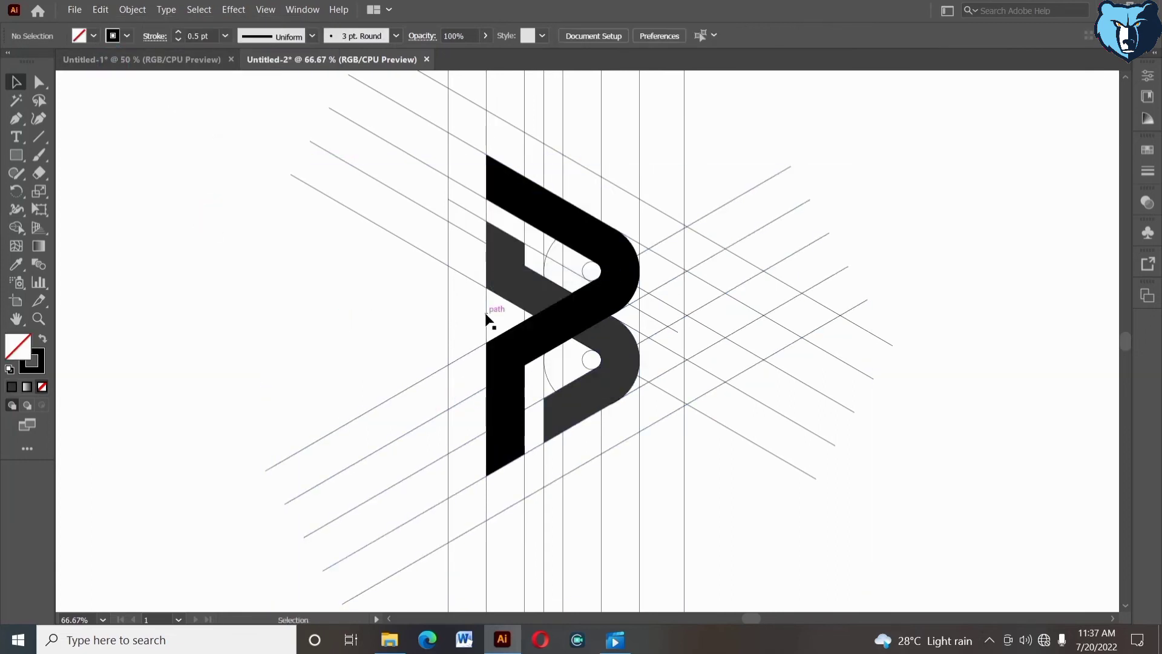
click(487, 314)
click(352, 317)
Clear the construction grid by cutting the three logo shapes, deleting everything else and pasting the shapes back in place
click(515, 271)
shift+click(559, 209)
shift+click(614, 345)
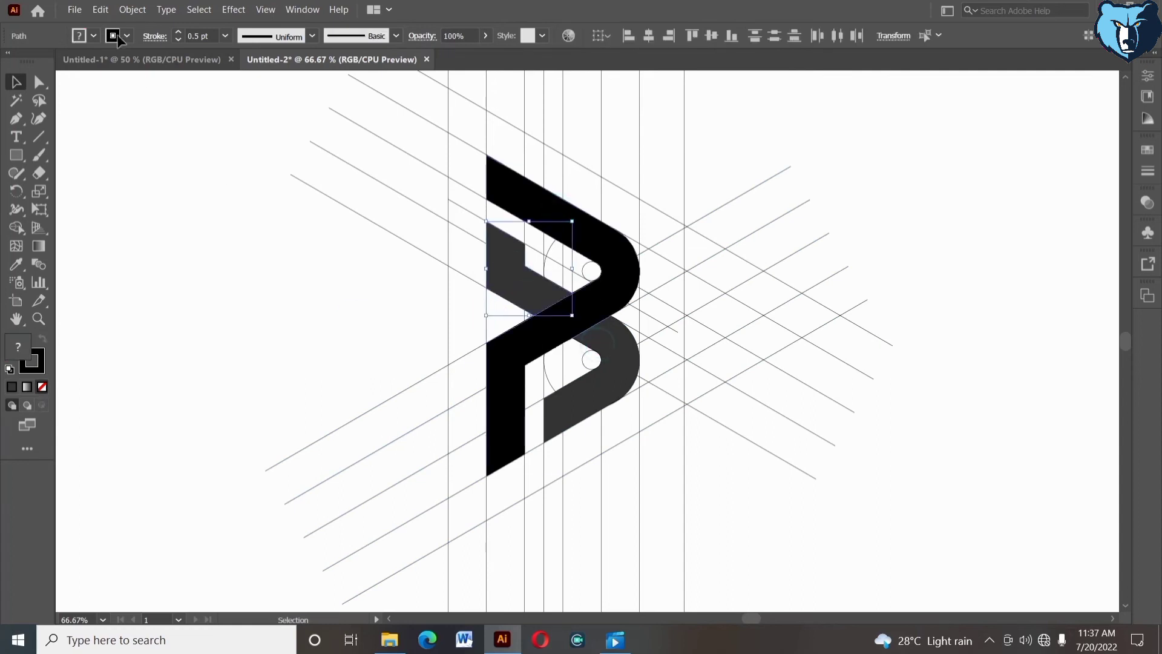
click(100, 9)
click(117, 59)
drag(174, 131, 848, 534)
key(Delete)
click(100, 10)
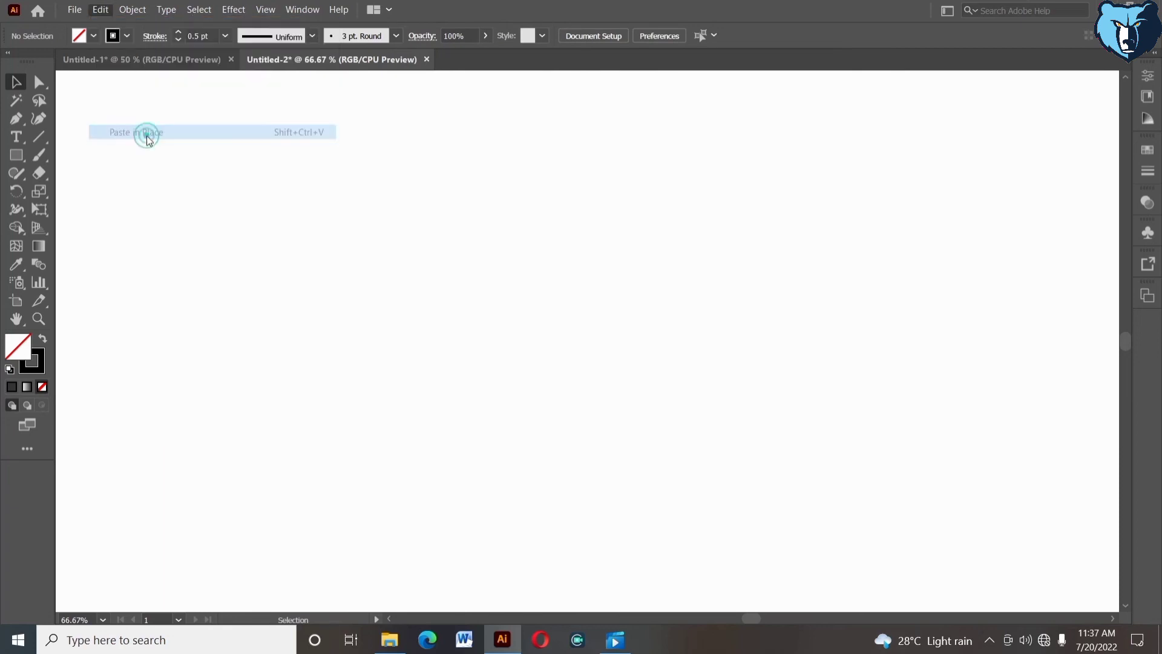
click(148, 131)
Try to delete the leftover diagonal lines while they are still grouped with the dark grey bowl
drag(686, 277, 782, 407)
key(Delete)
key(ctrl+z)
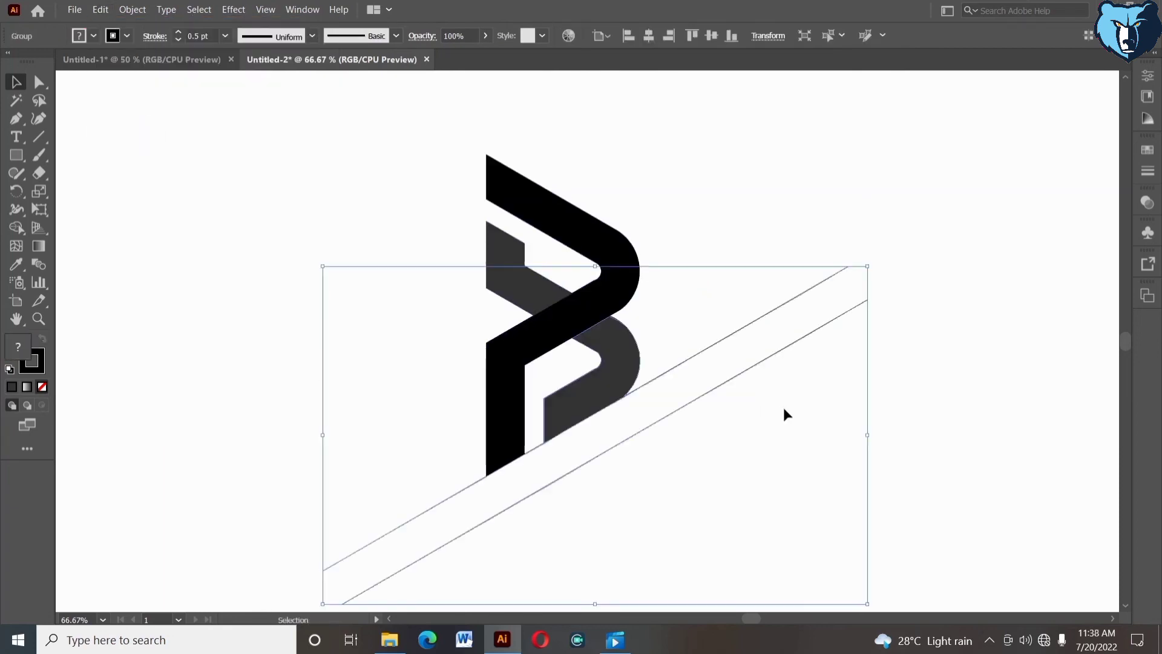
Ungroup the dark grey bowl from the two leftover diagonal lines and delete both lines
right_click(693, 207)
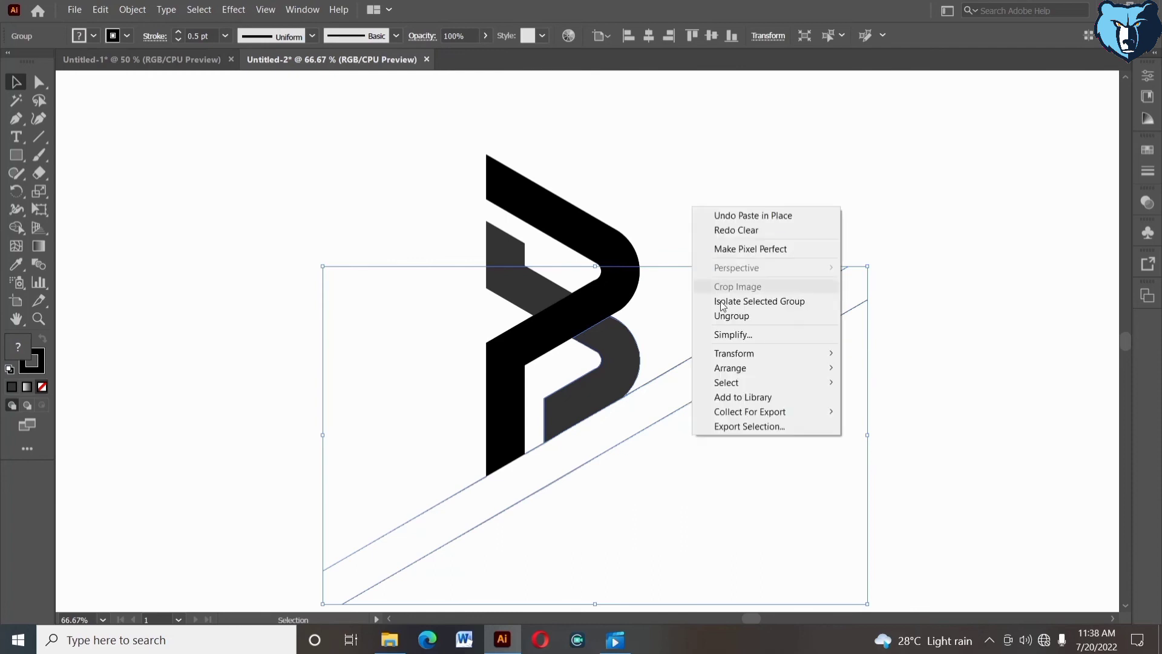
click(725, 313)
drag(726, 315, 768, 397)
key(Delete)
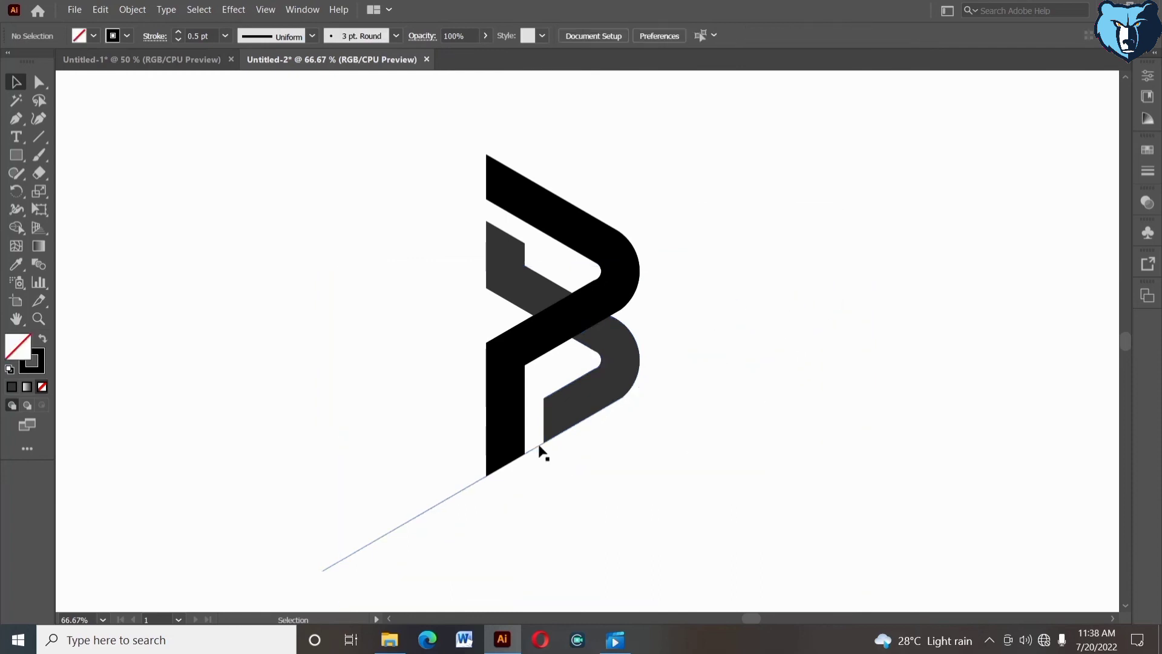
click(416, 514)
key(Delete)
Remove the stroke from all of the logo shapes
drag(642, 423, 658, 409)
click(126, 36)
click(11, 61)
click(363, 347)
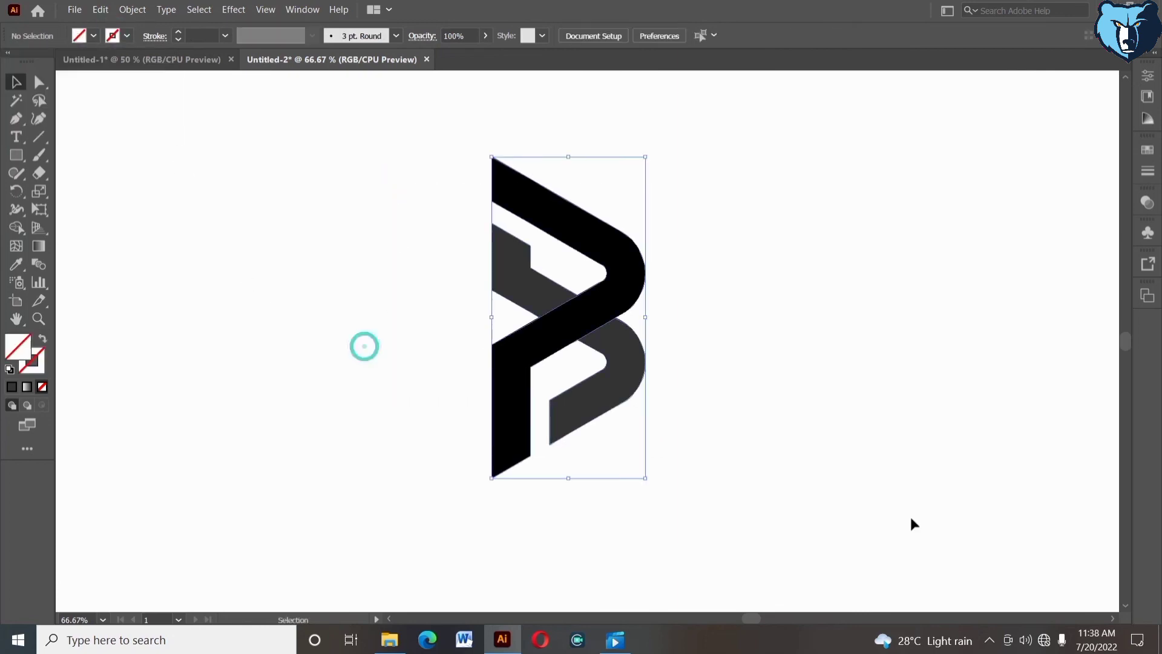
click(803, 470)
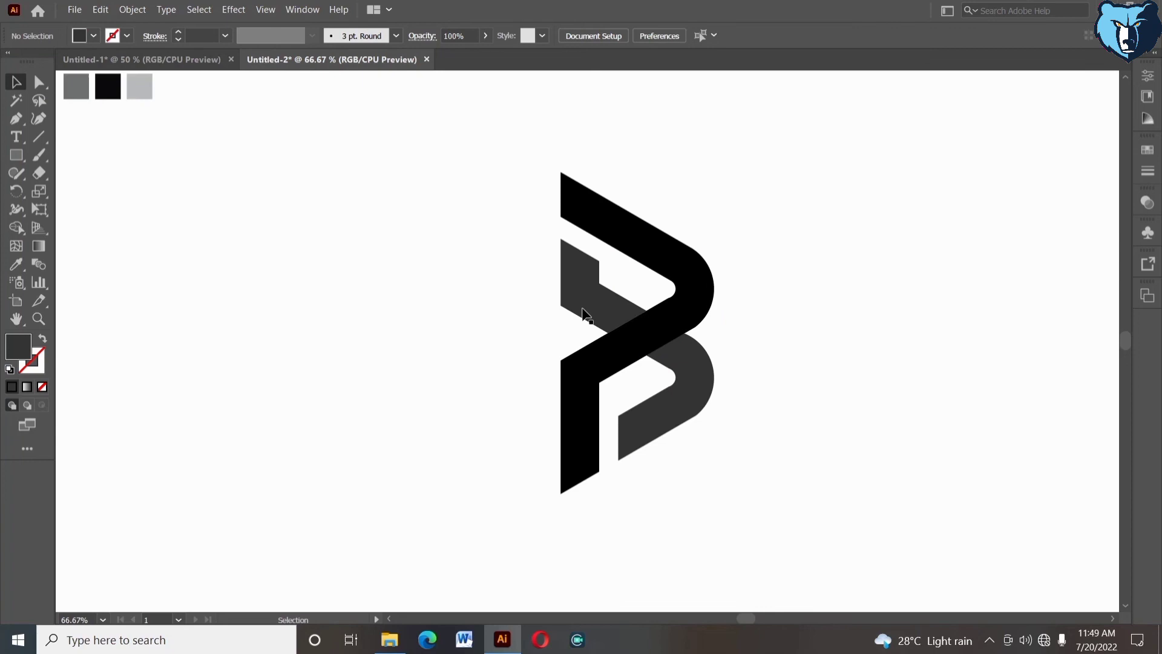
Group the two dark grey shapes and fill them with the medium grey sampled from the first colour square
click(588, 309)
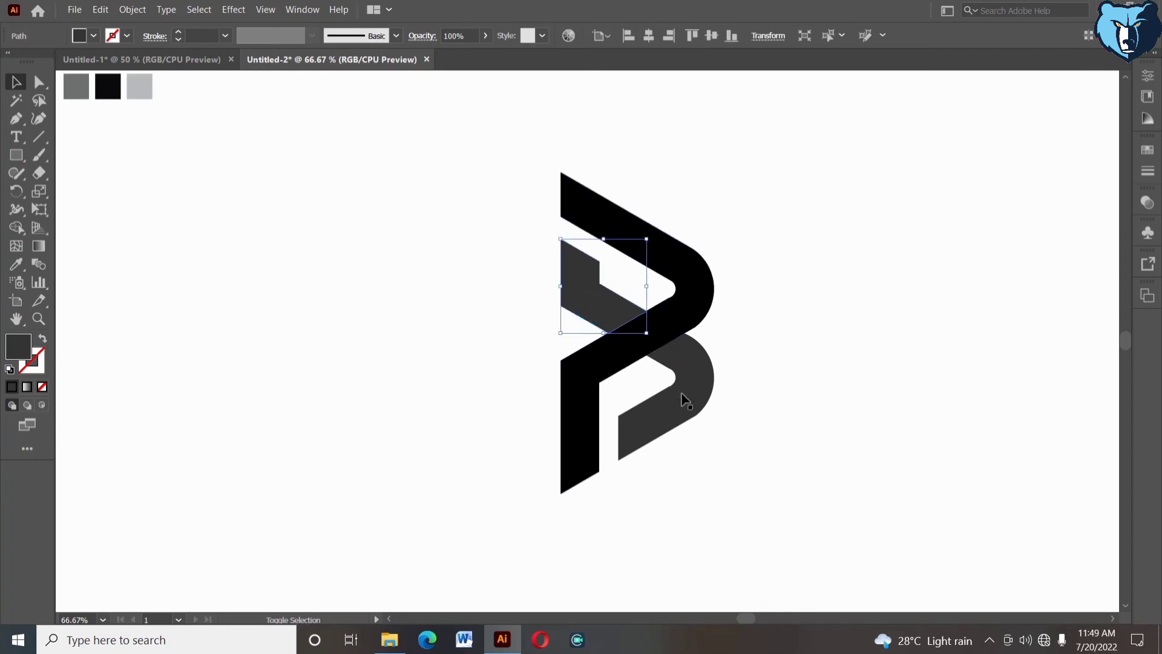
shift+click(686, 399)
right_click(686, 400)
click(734, 199)
key(i)
click(74, 92)
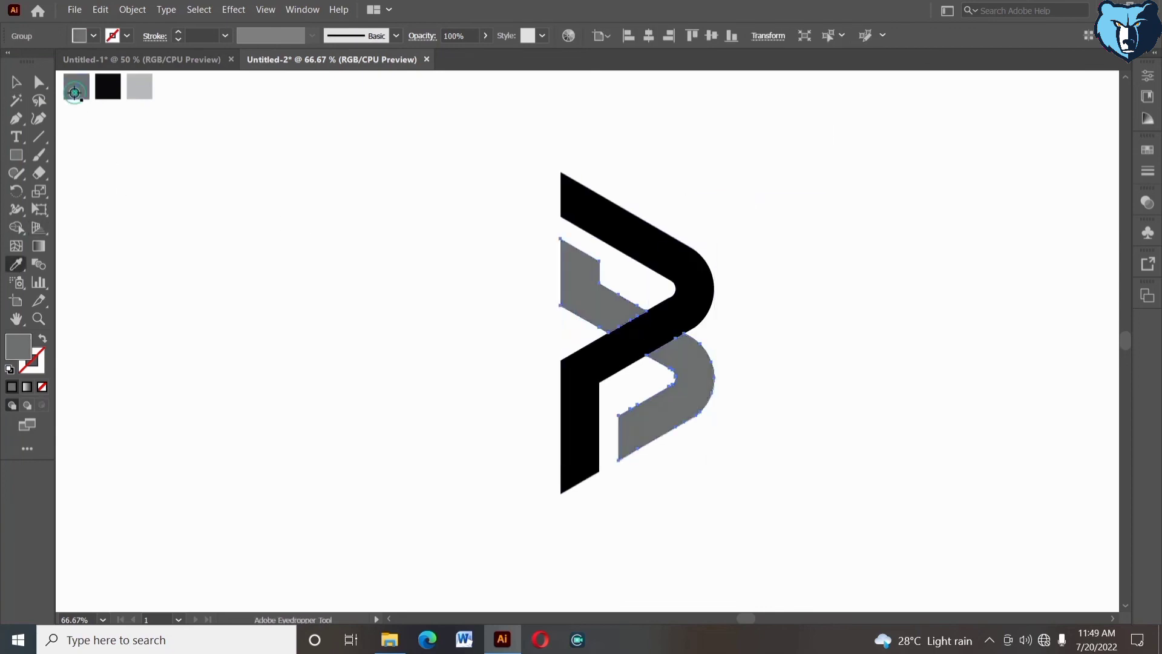
Recolour the black letter shape with the light grey sampled from the third colour square
click(20, 84)
click(173, 181)
click(582, 375)
click(17, 264)
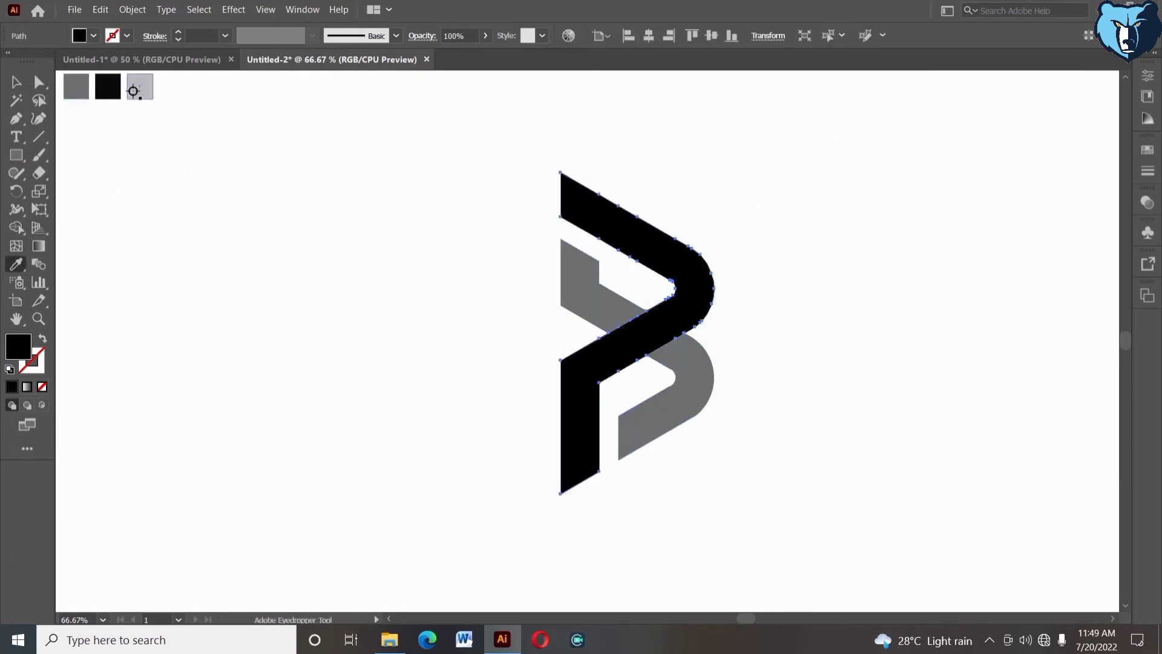
click(137, 91)
Delete the medium grey and light grey colour squares, keeping the black one
click(20, 84)
click(78, 109)
click(77, 91)
shift+click(133, 93)
key(Delete)
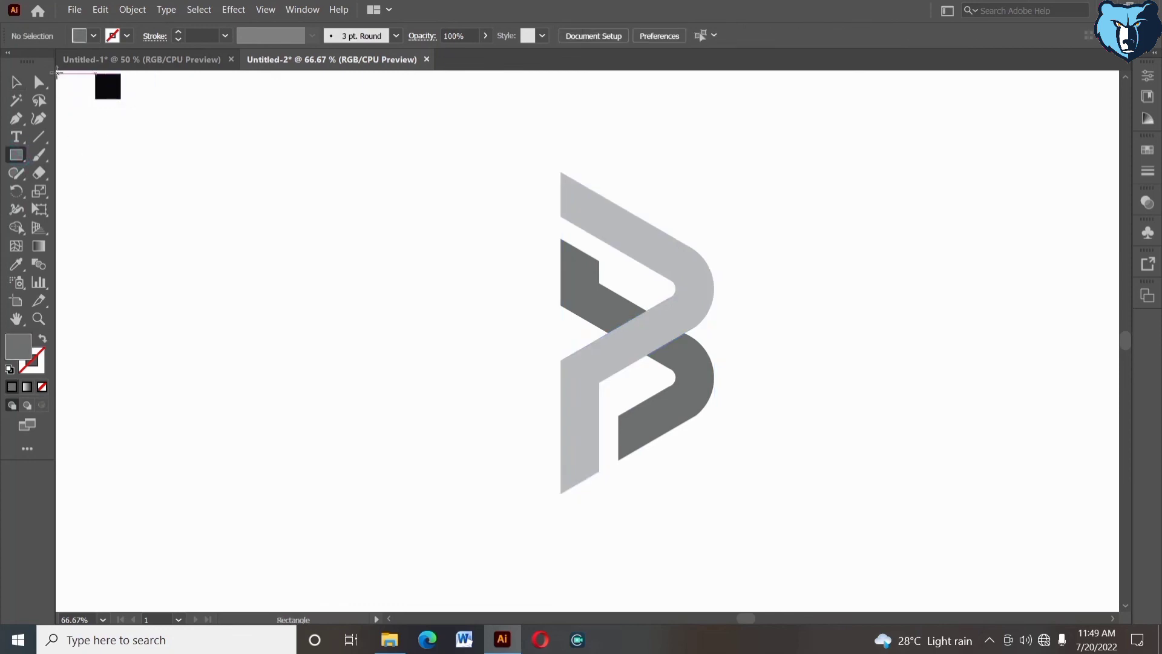
Draw a large background rectangle covering the whole visible canvas and send it to the back behind the logo
mouse_move(178, 176)
mouse_down()
mouse_move(1046, 437)
mouse_move(1080, 537)
mouse_move(1114, 560)
mouse_move(1115, 603)
mouse_up()
key(v)
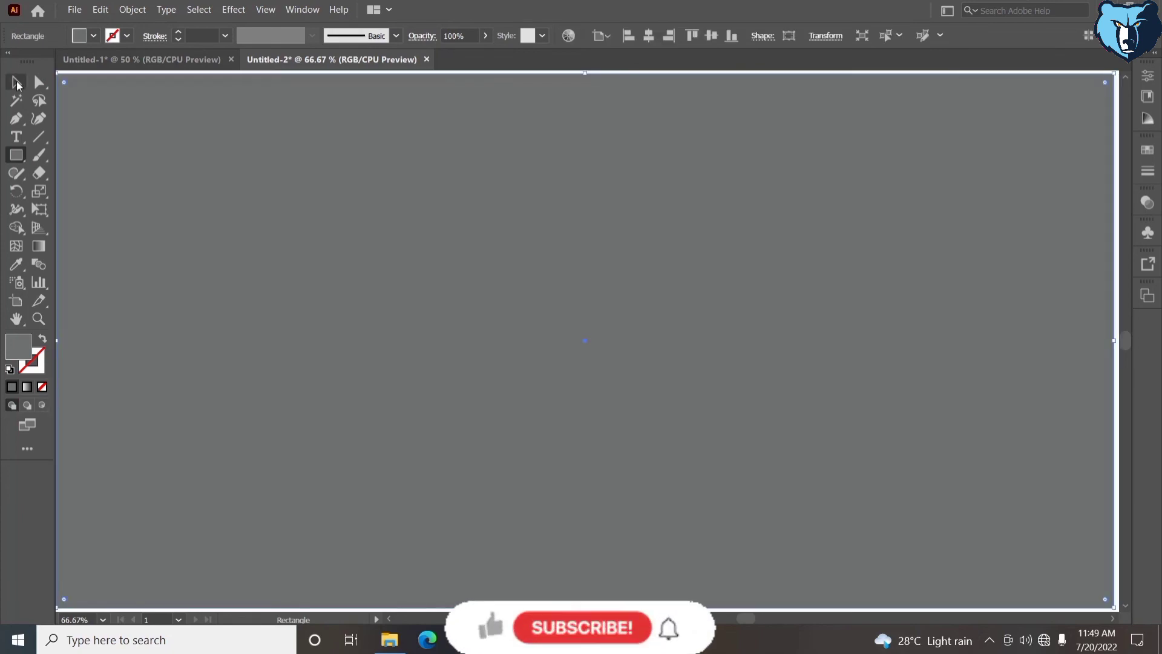
right_click(129, 175)
mouse_move(200, 412)
click(315, 455)
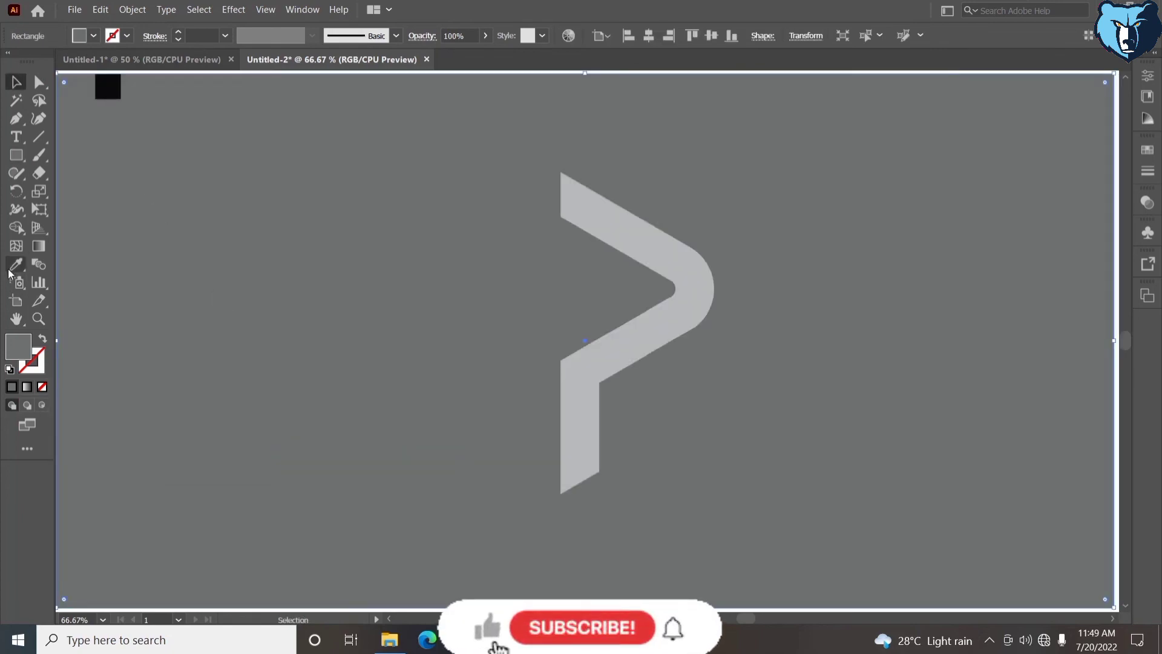
Fill the background rectangle with the black sampled from the remaining colour square and delete that square
click(107, 91)
click(16, 81)
click(105, 92)
key(Delete)
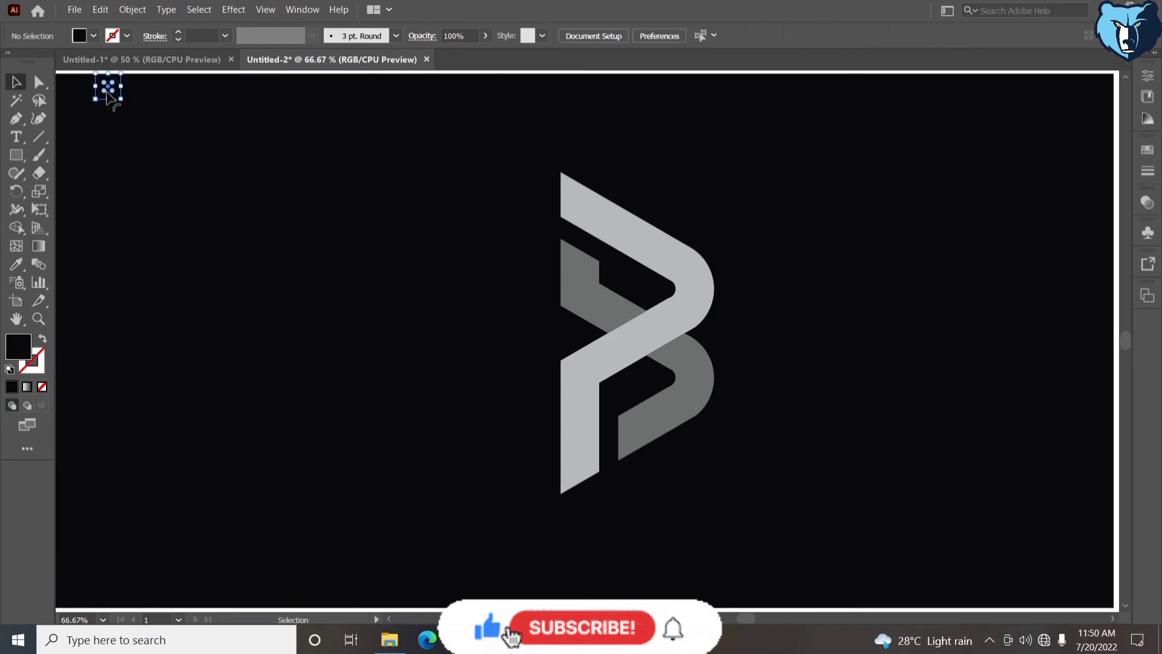
Group the light grey letter shape with the medium grey shapes as one logo
drag(460, 283, 461, 201)
click(528, 478)
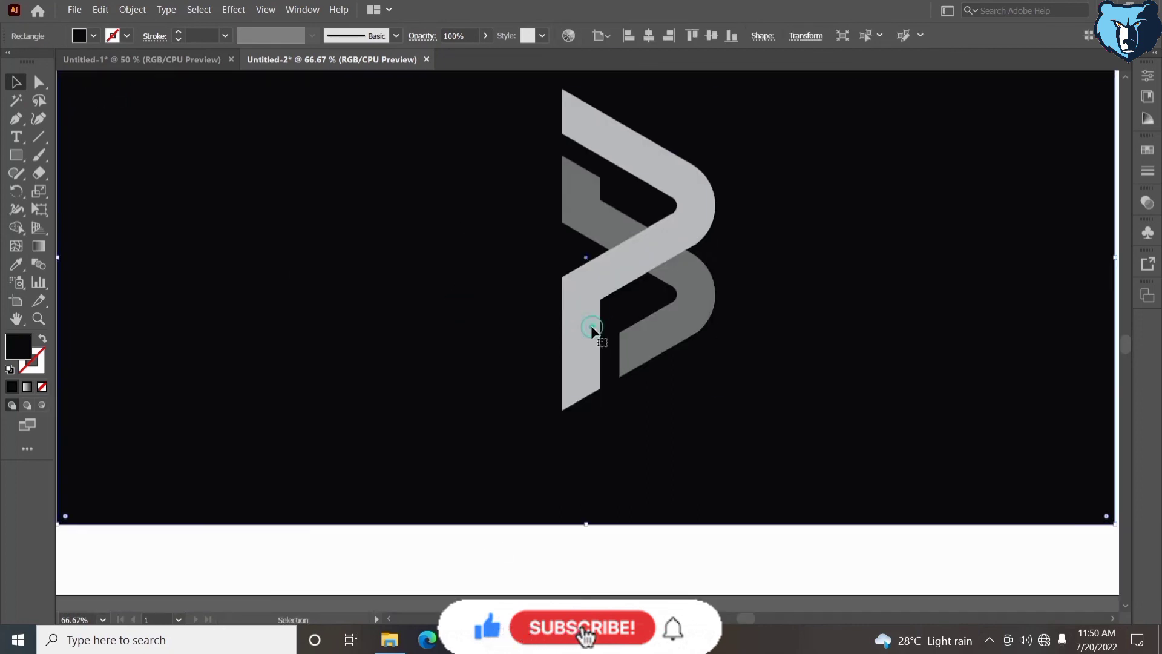
click(590, 326)
shift+click(641, 333)
right_click(642, 333)
click(676, 434)
Centre the logo horizontally and vertically on the black background rectangle
drag(473, 549, 657, 309)
click(657, 309)
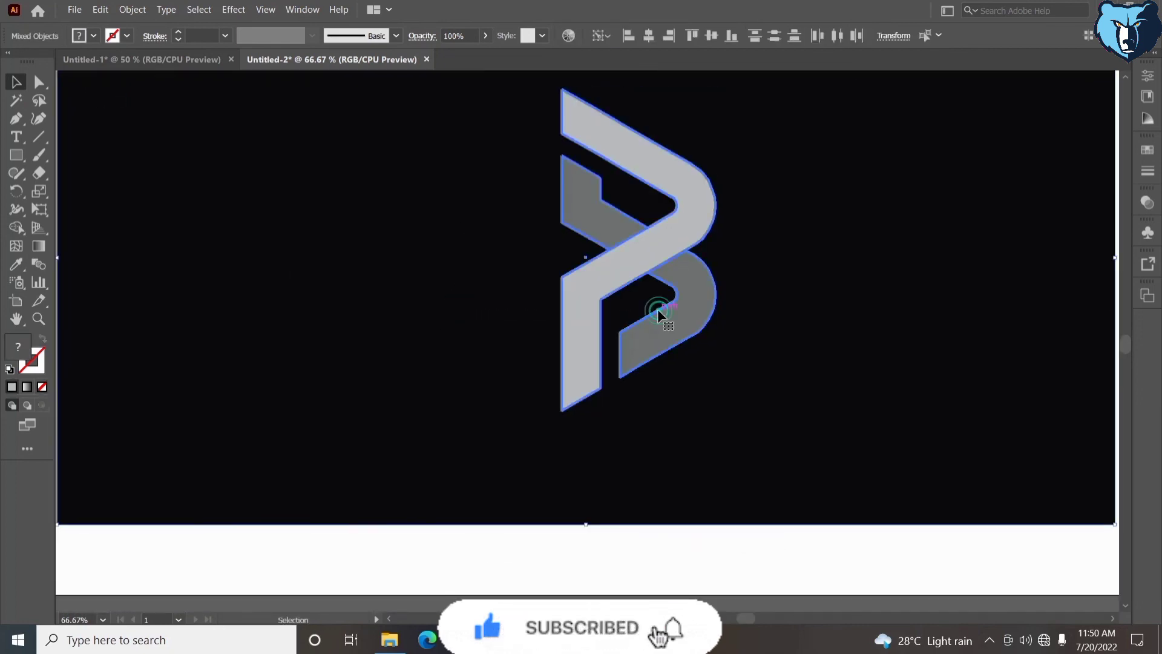
click(649, 35)
click(712, 37)
drag(499, 274, 444, 346)
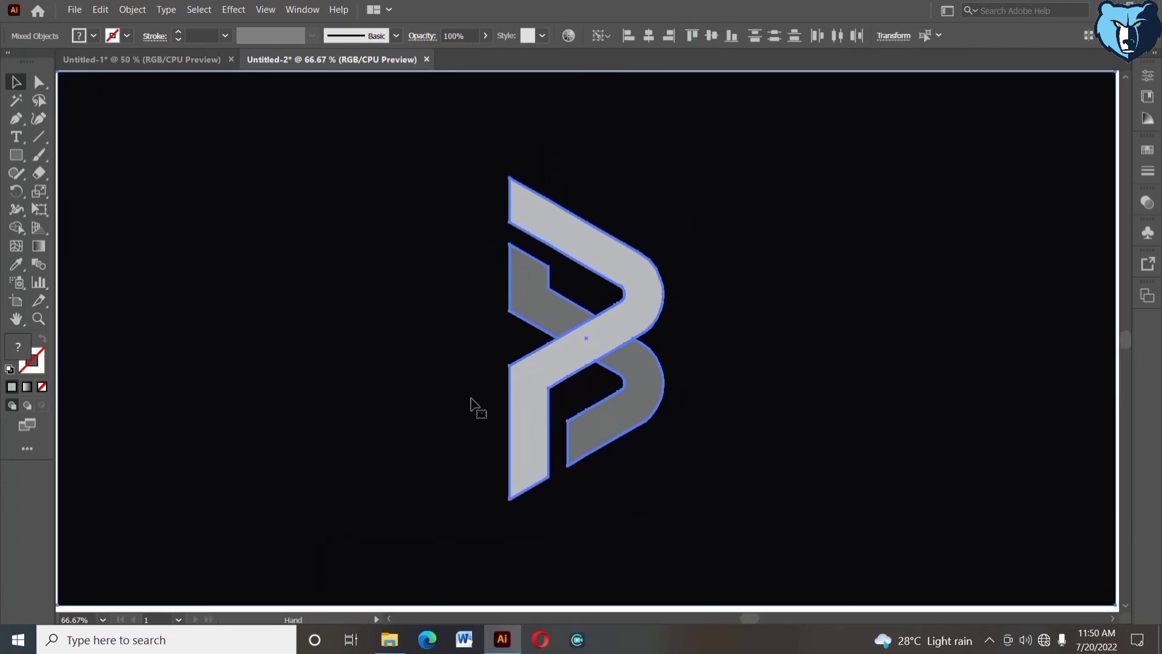
click(545, 607)
click(550, 609)
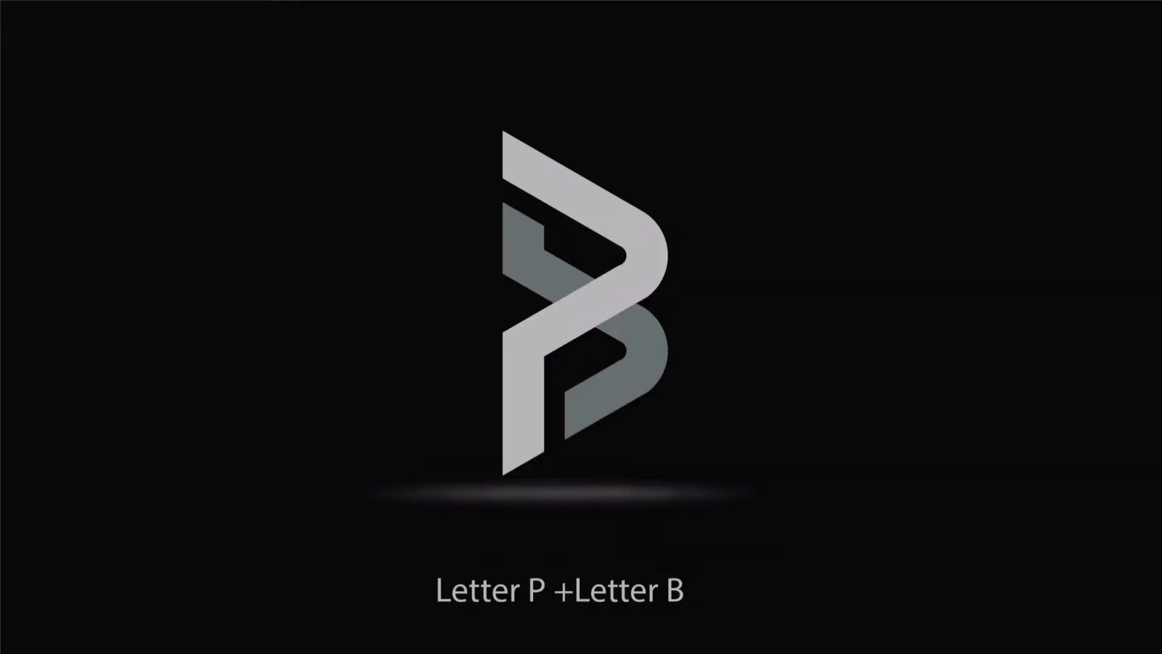